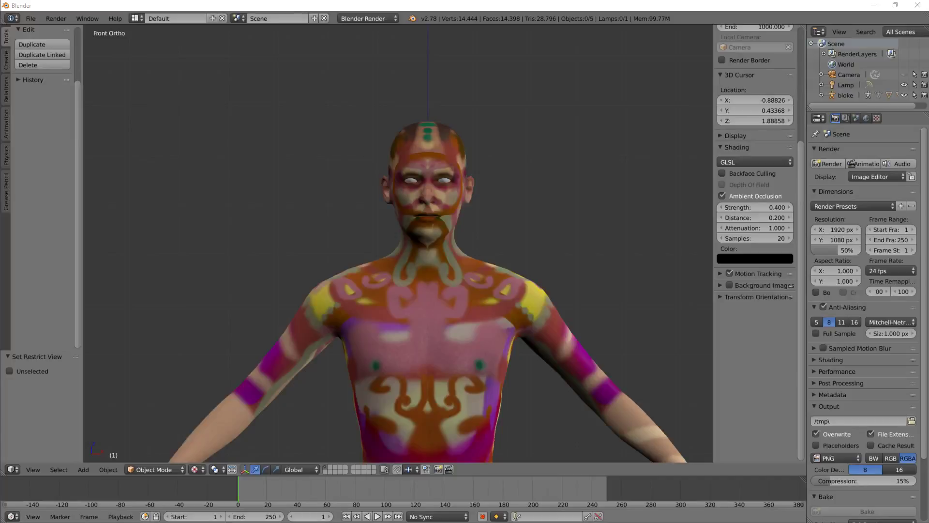
Place the 3D cursor beside the model's head at X -0.13767, Y 0.43368, Z 1.62263
{"action": "scroll", "coordinate": [303, 248], "scroll_direction": "up", "scroll_amount": 2}
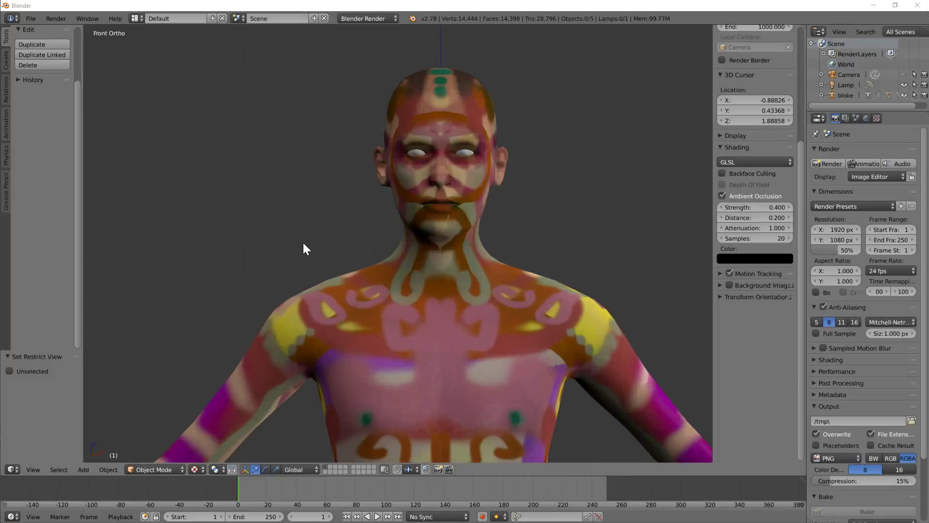
{"action": "scroll", "coordinate": [302, 244], "scroll_direction": "up", "scroll_amount": 1}
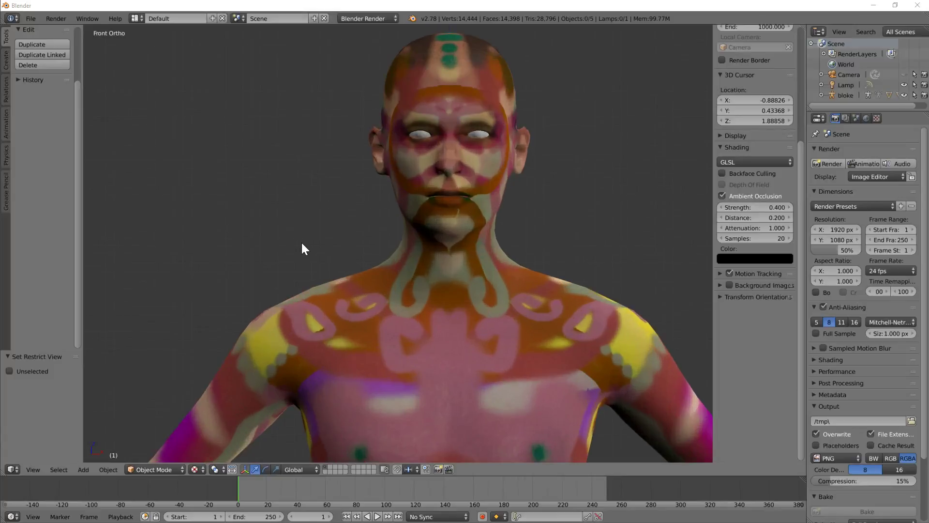
{"action": "scroll", "coordinate": [302, 244], "scroll_direction": "up", "scroll_amount": 2}
{"action": "scroll", "coordinate": [302, 248], "scroll_direction": "down", "scroll_amount": 4}
{"action": "scroll", "coordinate": [302, 244], "scroll_direction": "up", "scroll_amount": 2}
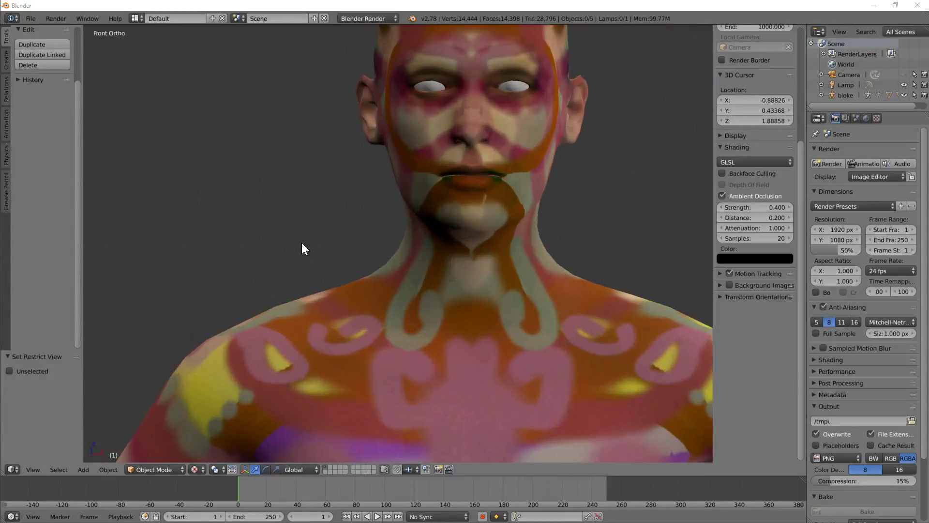
{"action": "scroll", "coordinate": [302, 243], "scroll_direction": "down", "scroll_amount": 2}
{"action": "left_click", "coordinate": [301, 243]}
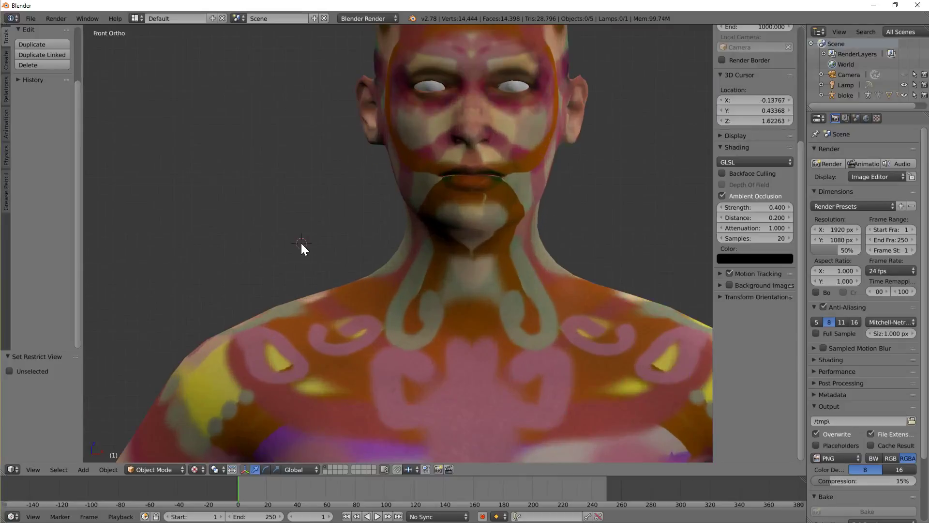
{"action": "scroll", "coordinate": [301, 243], "scroll_direction": "up", "scroll_amount": 2}
{"action": "scroll", "coordinate": [301, 244], "scroll_direction": "down", "scroll_amount": 3}
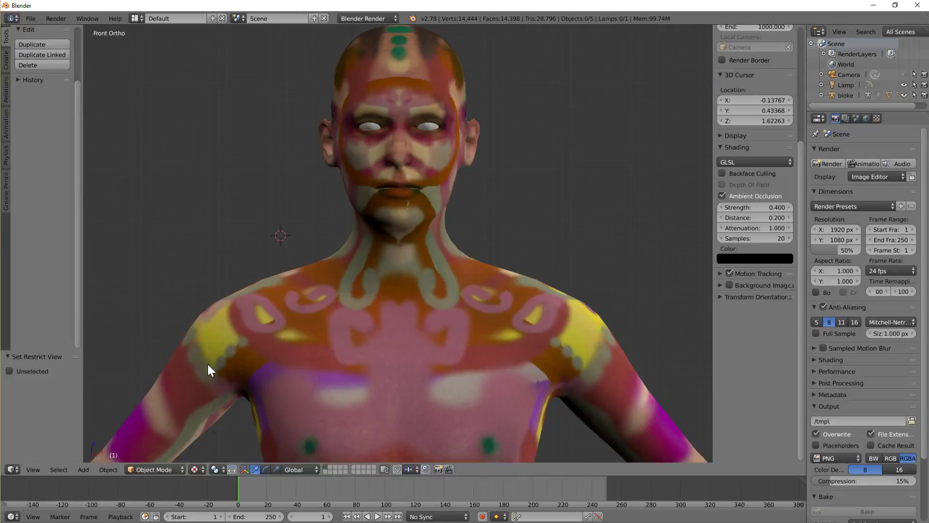
Select the bloke body mesh and switch it to Texture Paint mode
{"action": "right_click", "coordinate": [207, 364]}
{"action": "left_click", "coordinate": [155, 469]}
{"action": "left_click", "coordinate": [155, 417]}
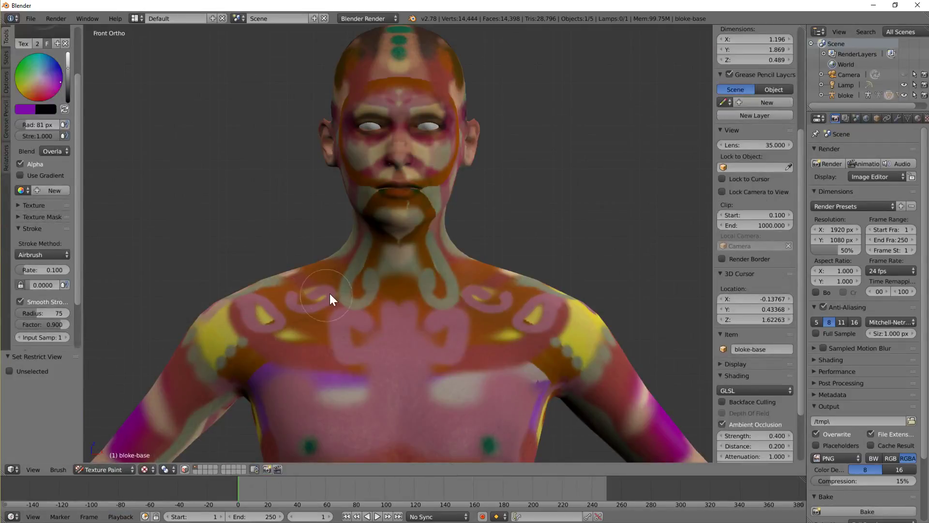
{"action": "scroll", "coordinate": [328, 295], "scroll_direction": "up", "scroll_amount": 4}
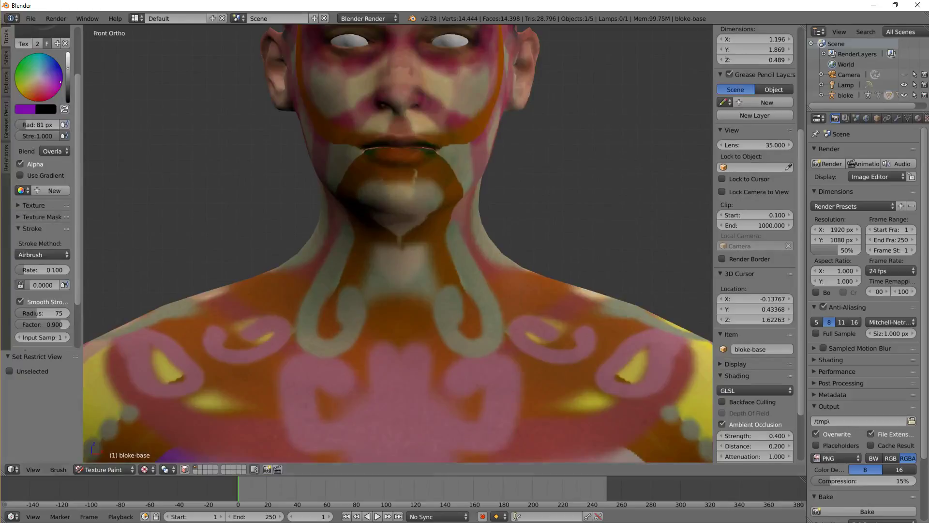
Paint green strokes across the collarbones and chest, then a magenta stroke across the lower chest
{"action": "left_click", "coordinate": [32, 65]}
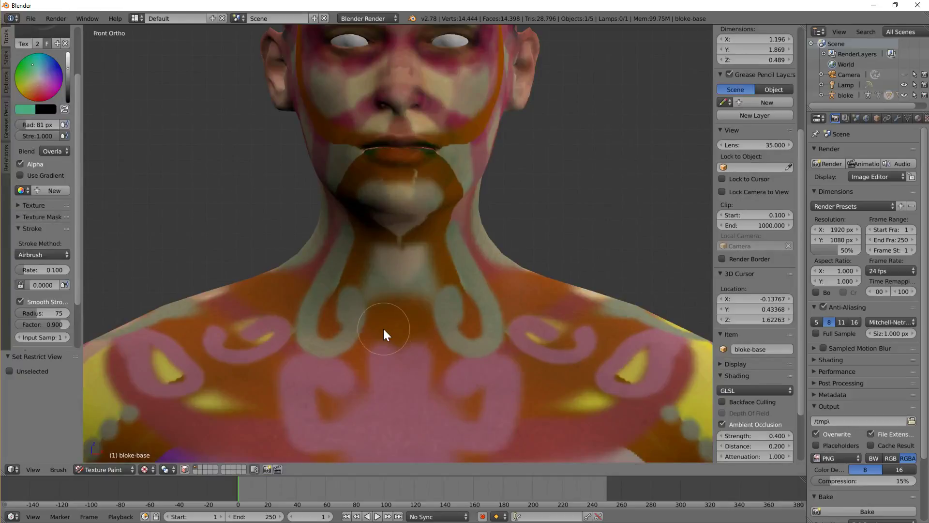
{"action": "mouse_move", "coordinate": [383, 366]}
{"action": "left_mouse_down"}
{"action": "mouse_move", "coordinate": [334, 421]}
{"action": "mouse_move", "coordinate": [267, 429]}
{"action": "mouse_move", "coordinate": [205, 409]}
{"action": "mouse_move", "coordinate": [161, 376]}
{"action": "mouse_move", "coordinate": [147, 297]}
{"action": "mouse_move", "coordinate": [159, 248]}
{"action": "mouse_move", "coordinate": [274, 235]}
{"action": "mouse_move", "coordinate": [329, 266]}
{"action": "mouse_move", "coordinate": [336, 297]}
{"action": "left_mouse_up"}
{"action": "scroll", "coordinate": [336, 297], "scroll_direction": "down", "scroll_amount": 3}
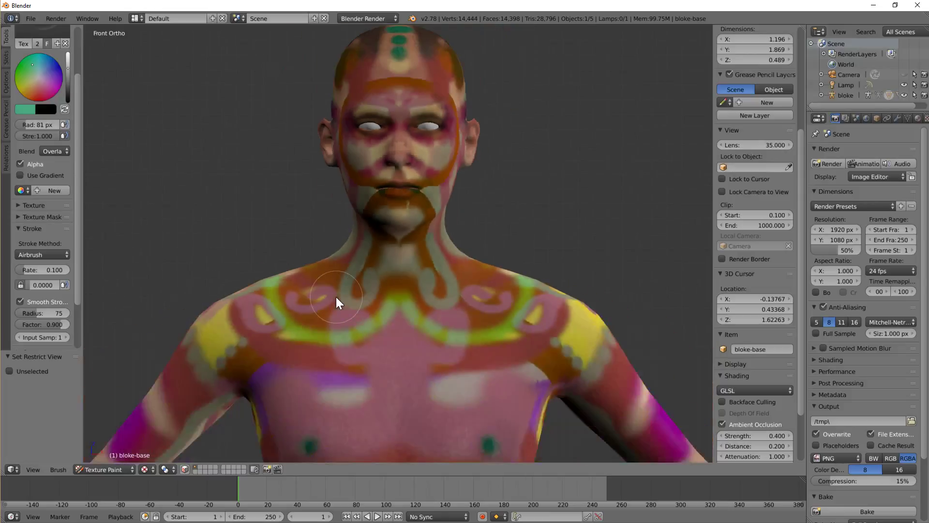
{"action": "scroll", "coordinate": [333, 336], "scroll_direction": "down", "scroll_amount": 3, "text": "shift"}
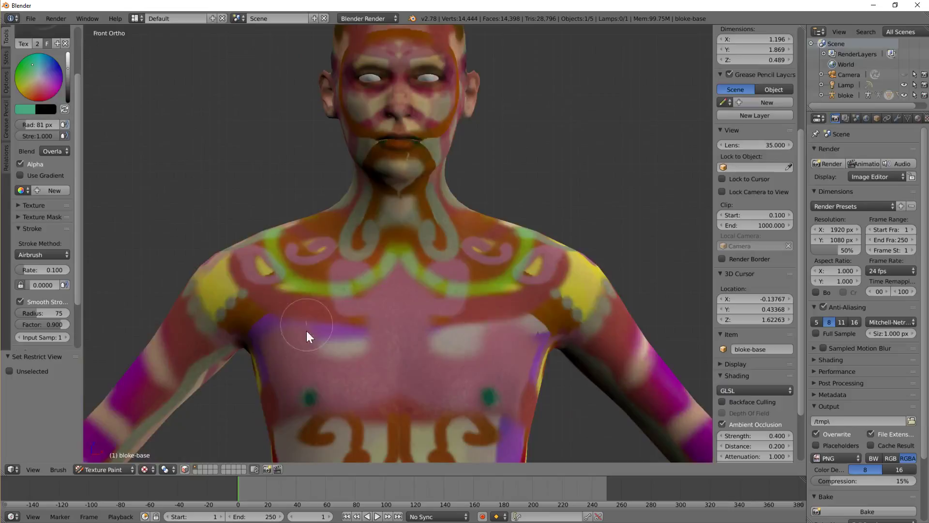
{"action": "mouse_move", "coordinate": [307, 337]}
{"action": "left_mouse_down"}
{"action": "mouse_move", "coordinate": [330, 402]}
{"action": "mouse_move", "coordinate": [369, 387]}
{"action": "mouse_move", "coordinate": [425, 315]}
{"action": "left_mouse_up"}
{"action": "left_click", "coordinate": [52, 84]}
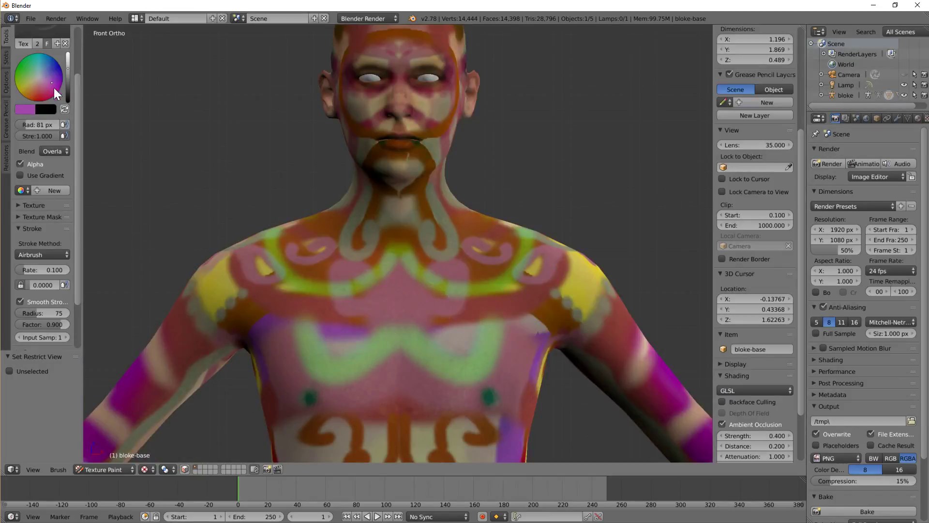
{"action": "mouse_move", "coordinate": [564, 361]}
{"action": "left_mouse_down"}
{"action": "mouse_move", "coordinate": [469, 409]}
{"action": "mouse_move", "coordinate": [401, 426]}
{"action": "mouse_move", "coordinate": [343, 415]}
{"action": "left_mouse_up"}
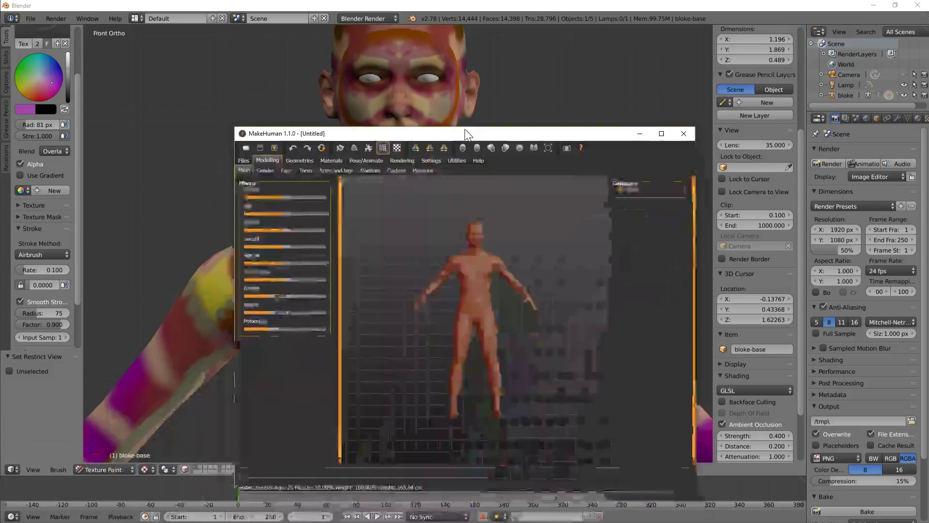
Make the maximized figure fully male, aged 29, 172.52 cm tall, with Caucasian ethnicity raised
{"action": "left_click", "coordinate": [656, 113]}
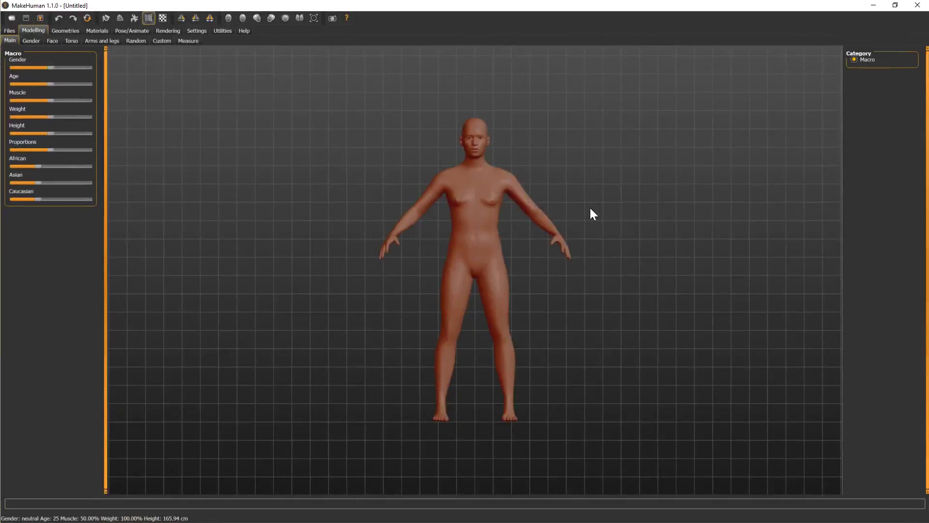
{"action": "scroll", "coordinate": [597, 214], "scroll_direction": "up", "scroll_amount": 3}
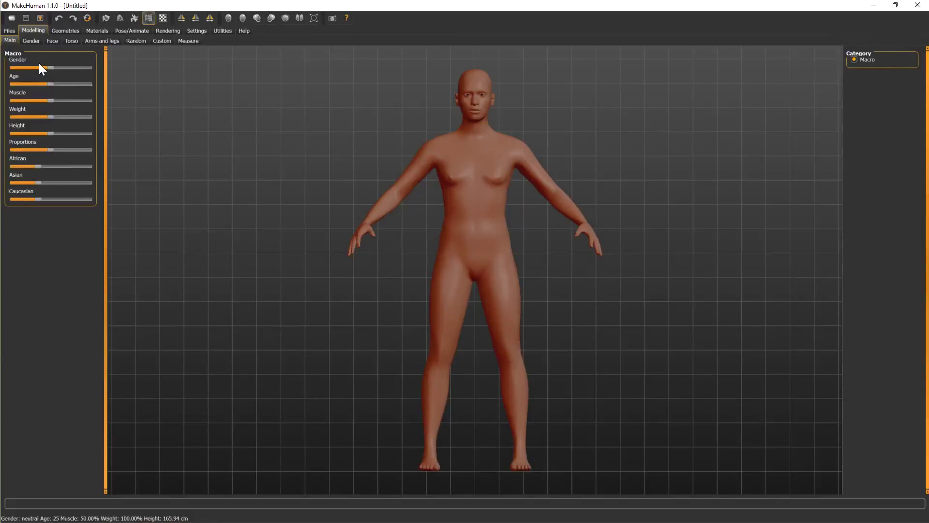
{"action": "left_click_drag", "start_coordinate": [48, 67], "coordinate": [97, 66]}
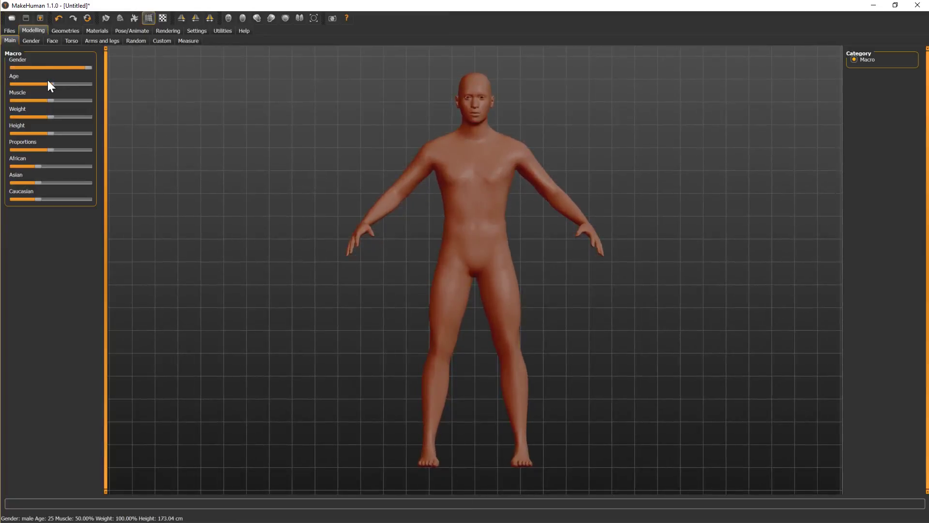
{"action": "left_click_drag", "start_coordinate": [50, 84], "coordinate": [60, 138]}
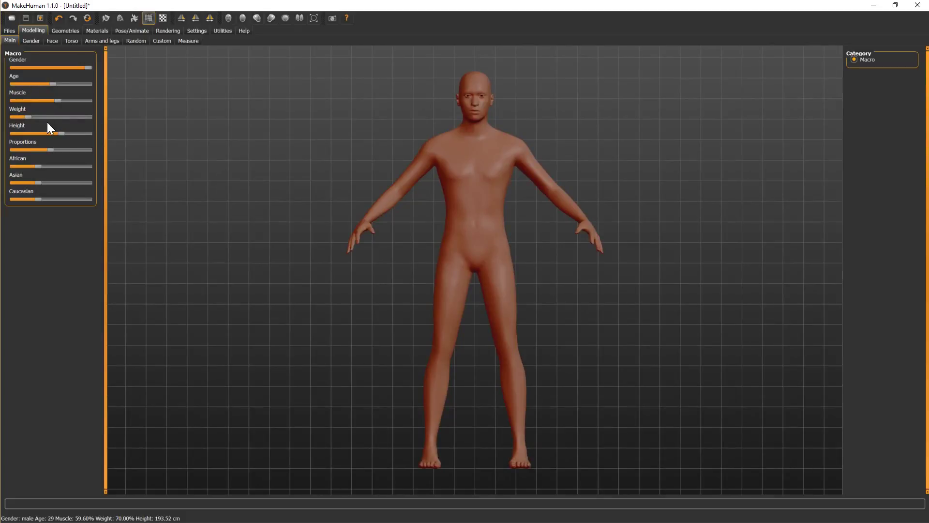
{"action": "left_click_drag", "start_coordinate": [65, 133], "coordinate": [90, 188]}
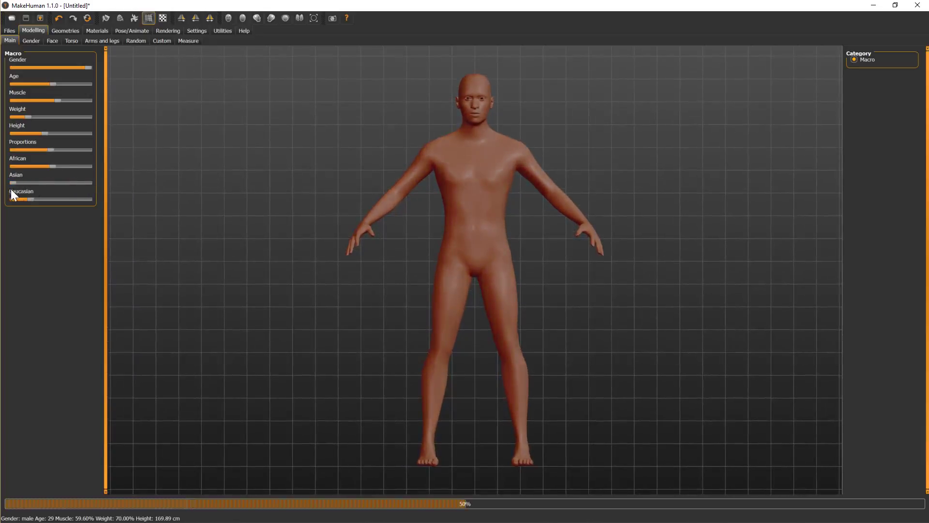
{"action": "left_click_drag", "start_coordinate": [10, 199], "coordinate": [98, 205]}
Switch from the Gender modifiers to the Face head-shape modifiers and zoom in on the head
{"action": "left_click", "coordinate": [31, 41]}
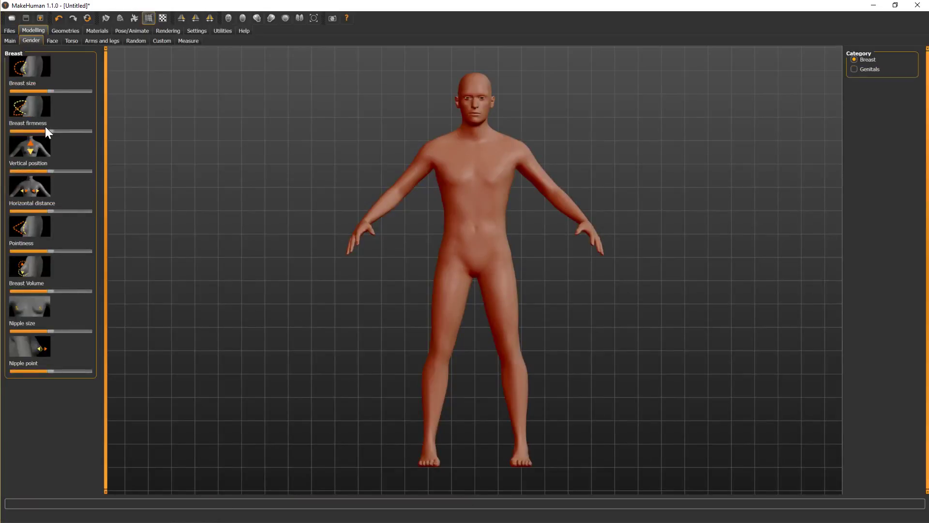
{"action": "left_click", "coordinate": [53, 41]}
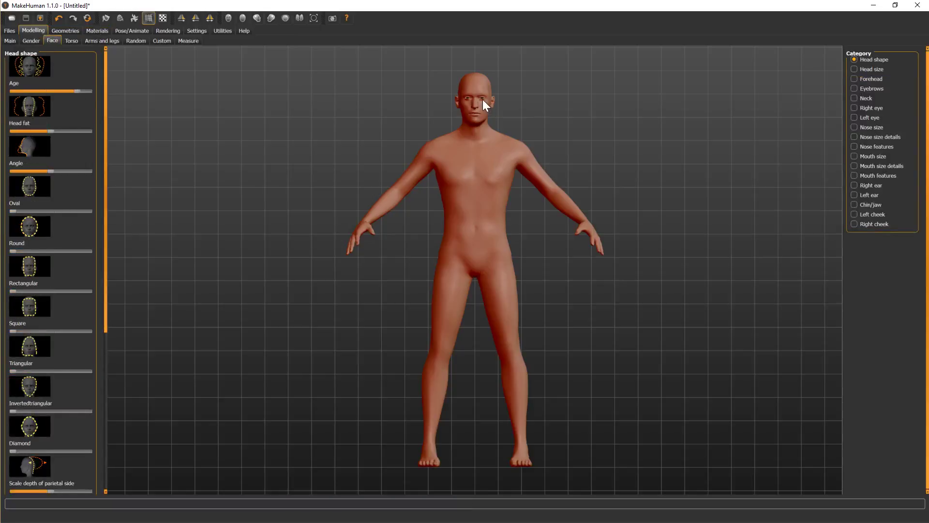
{"action": "scroll", "coordinate": [479, 101], "scroll_direction": "down", "scroll_amount": 2}
{"action": "scroll", "coordinate": [480, 100], "scroll_direction": "up", "scroll_amount": 3}
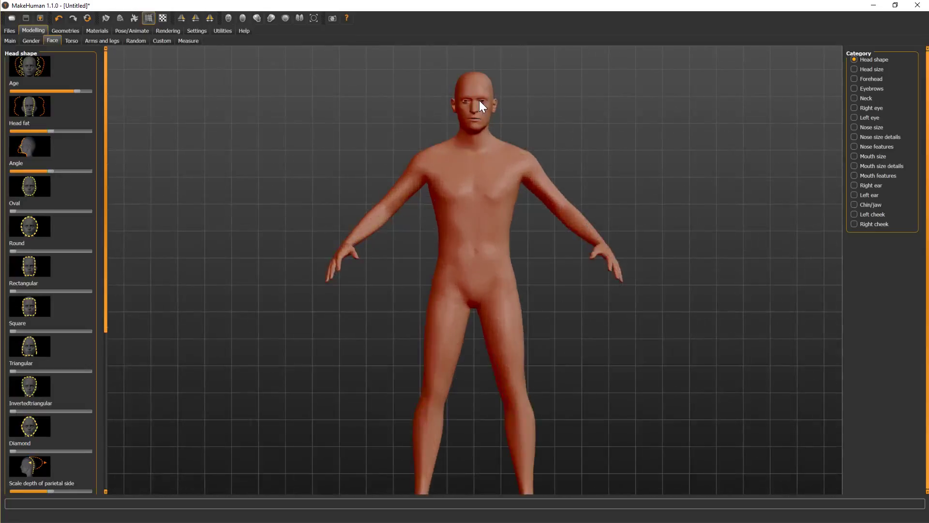
{"action": "scroll", "coordinate": [479, 100], "scroll_direction": "down", "scroll_amount": 2}
{"action": "scroll", "coordinate": [480, 100], "scroll_direction": "up", "scroll_amount": 6}
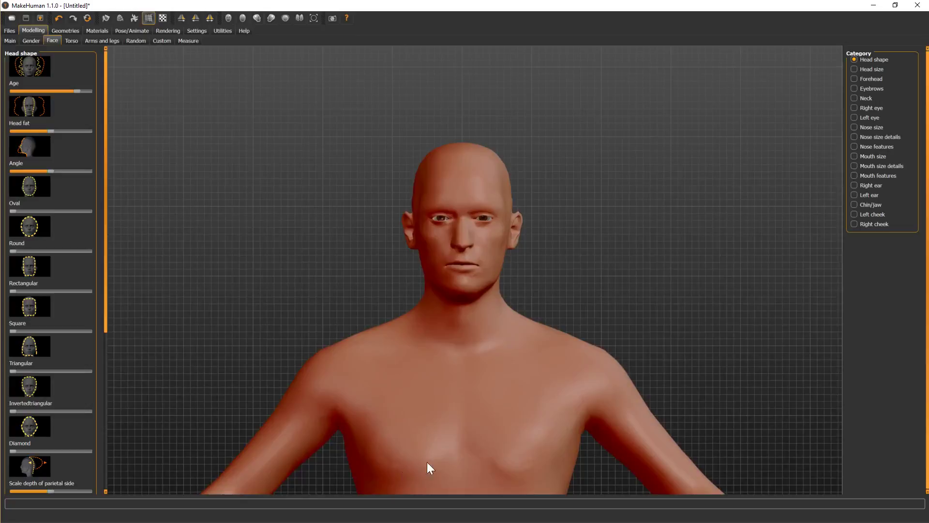
{"action": "scroll", "coordinate": [437, 437], "scroll_direction": "up", "scroll_amount": 4}
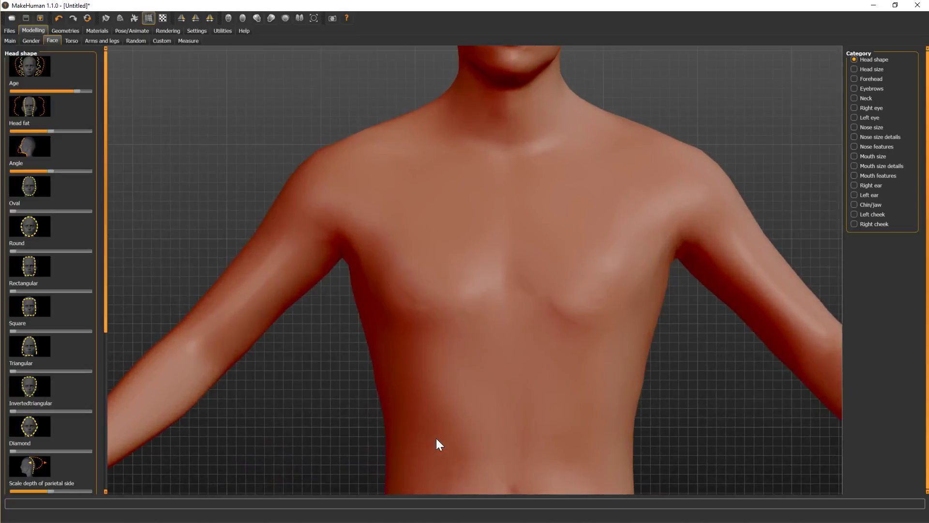
{"action": "scroll", "coordinate": [502, 231], "scroll_direction": "down", "scroll_amount": 5}
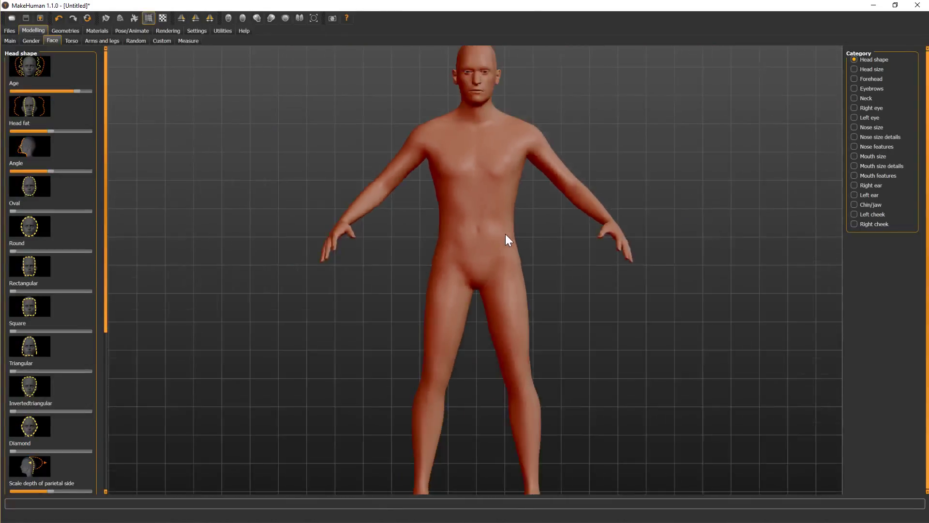
{"action": "scroll", "coordinate": [506, 234], "scroll_direction": "down", "scroll_amount": 3}
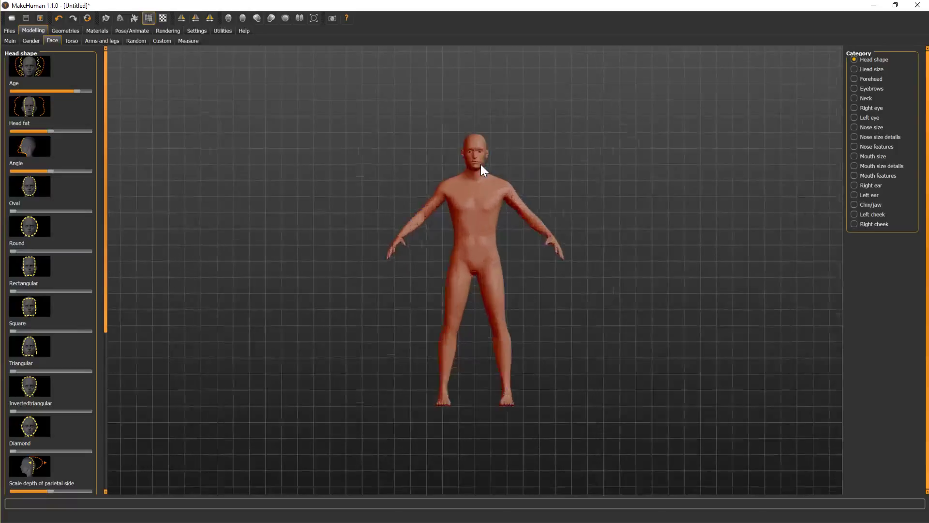
{"action": "scroll", "coordinate": [482, 166], "scroll_direction": "up", "scroll_amount": 6}
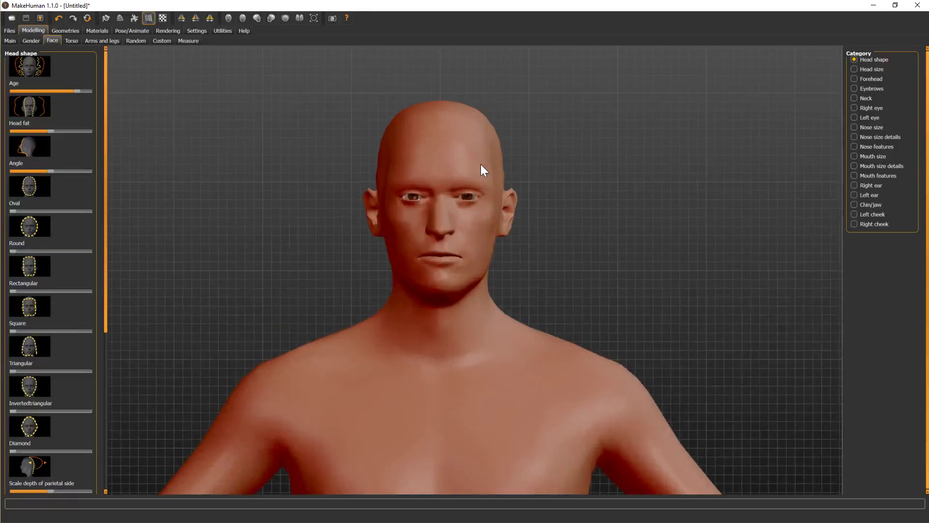
{"action": "scroll", "coordinate": [481, 164], "scroll_direction": "up", "scroll_amount": 1}
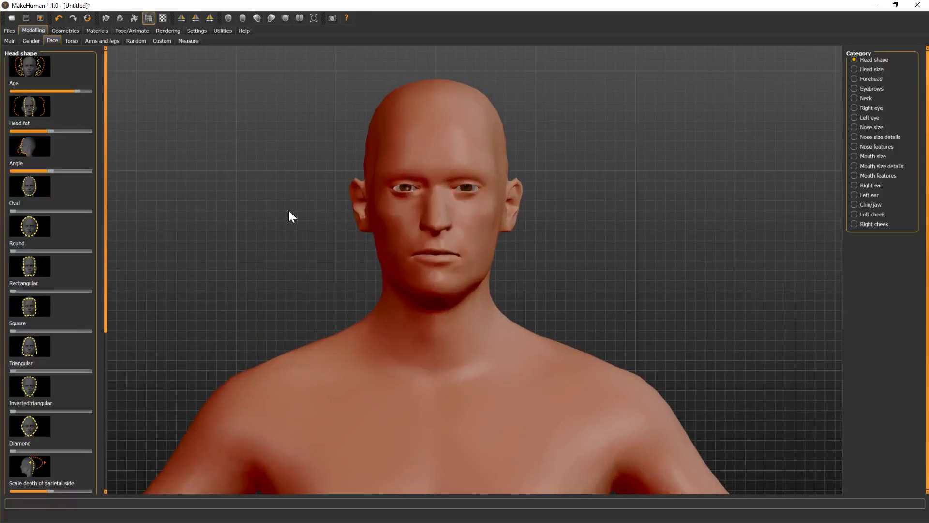
Make the head blockier: Oval at zero, Square raised high, Rectangular raised slightly
{"action": "mouse_move", "coordinate": [289, 211]}
{"action": "left_mouse_down"}
{"action": "mouse_move", "coordinate": [245, 207]}
{"action": "mouse_move", "coordinate": [297, 211]}
{"action": "mouse_move", "coordinate": [260, 202]}
{"action": "mouse_move", "coordinate": [301, 194]}
{"action": "mouse_move", "coordinate": [288, 208]}
{"action": "mouse_move", "coordinate": [316, 196]}
{"action": "mouse_move", "coordinate": [291, 209]}
{"action": "mouse_move", "coordinate": [300, 210]}
{"action": "left_mouse_up"}
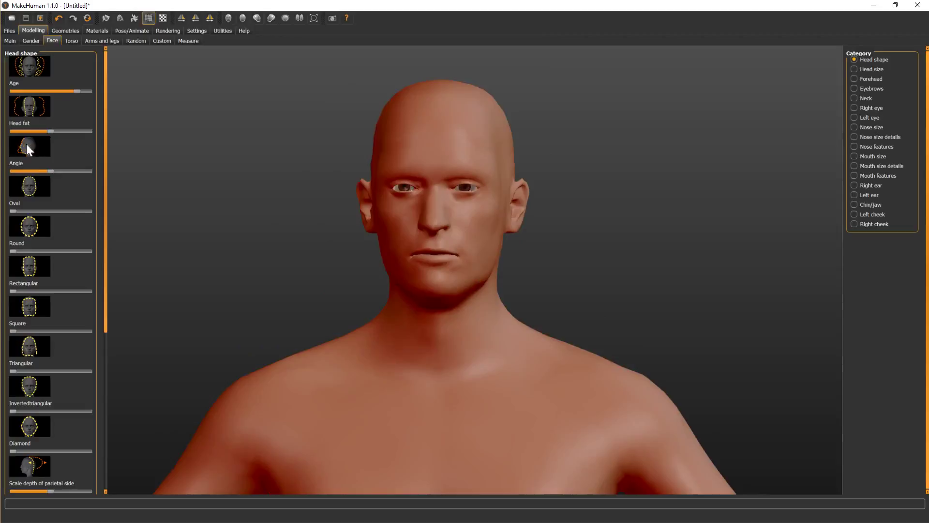
{"action": "left_click_drag", "start_coordinate": [164, 197], "coordinate": [9, 210]}
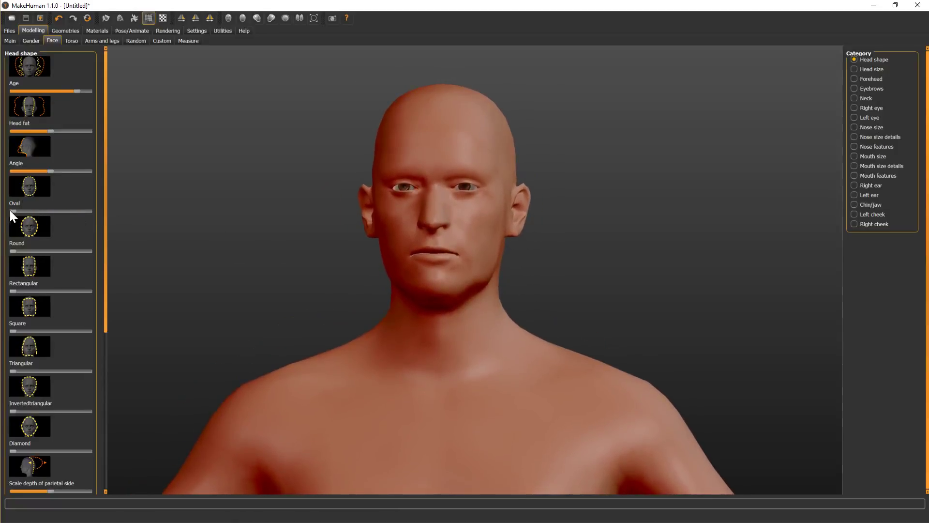
{"action": "mouse_move", "coordinate": [12, 292]}
{"action": "left_mouse_down"}
{"action": "mouse_move", "coordinate": [56, 296]}
{"action": "mouse_move", "coordinate": [22, 298]}
{"action": "left_mouse_up"}
{"action": "left_click_drag", "start_coordinate": [14, 331], "coordinate": [80, 331]}
{"action": "scroll", "coordinate": [315, 237], "scroll_direction": "down", "scroll_amount": 3}
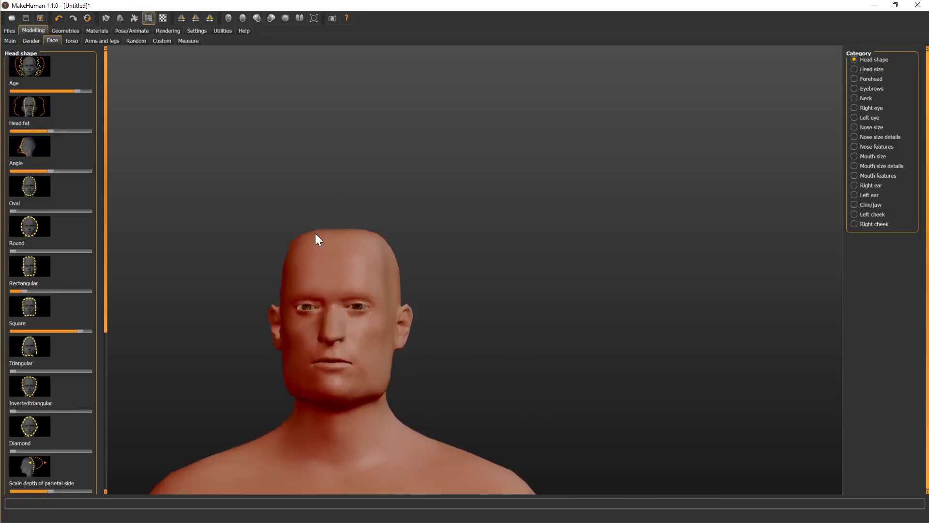
{"action": "scroll", "coordinate": [317, 236], "scroll_direction": "up", "scroll_amount": 1}
{"action": "left_click_drag", "start_coordinate": [285, 263], "coordinate": [238, 270]}
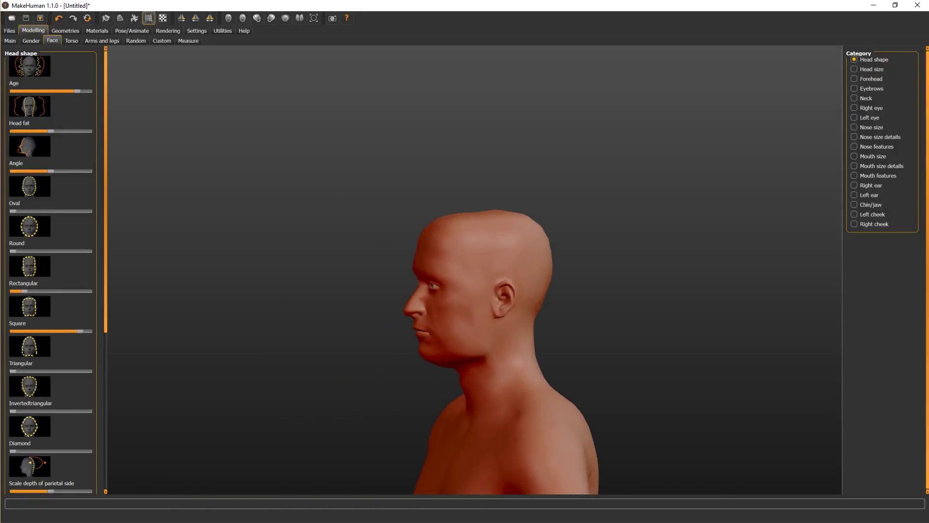
Check the Torso and Arms and legs sliders, face the model front, and show the Clothes library
{"action": "left_click", "coordinate": [71, 42]}
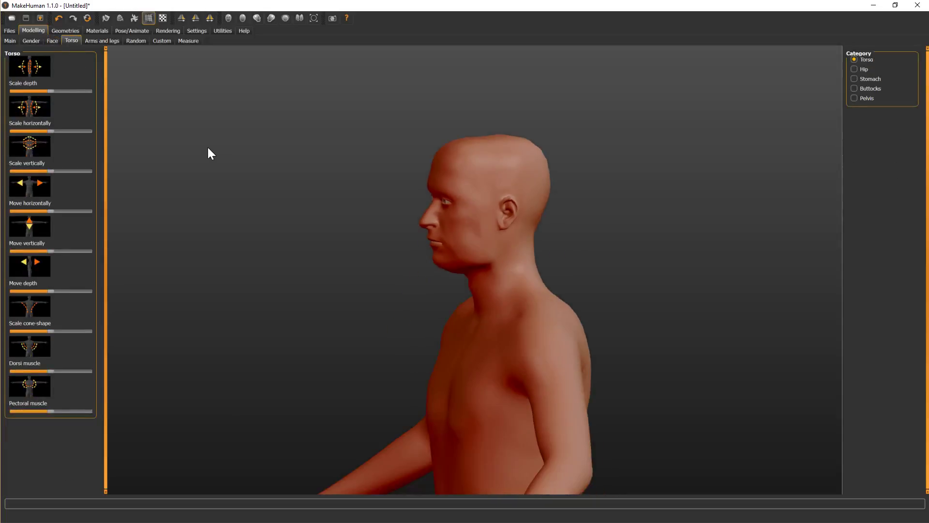
{"action": "left_click", "coordinate": [99, 42]}
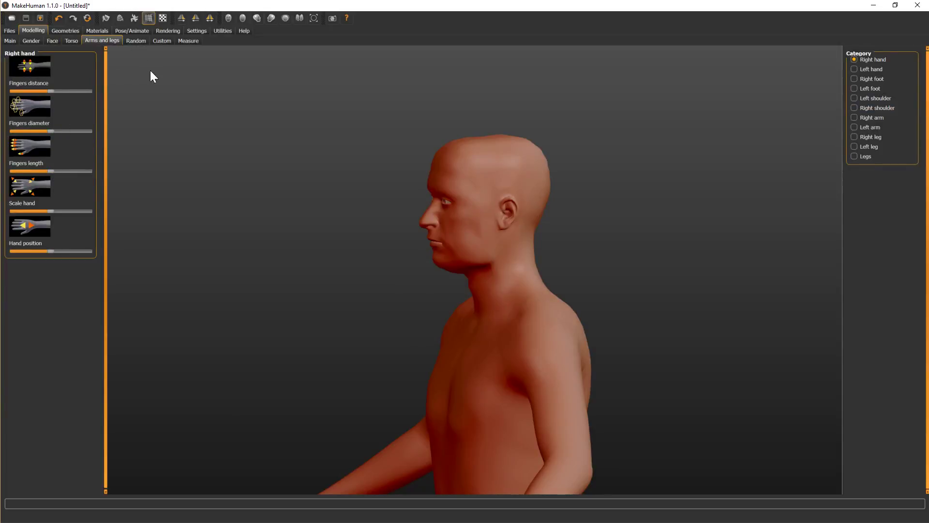
{"action": "left_click_drag", "start_coordinate": [152, 48], "coordinate": [221, 142]}
{"action": "left_click", "coordinate": [68, 30]}
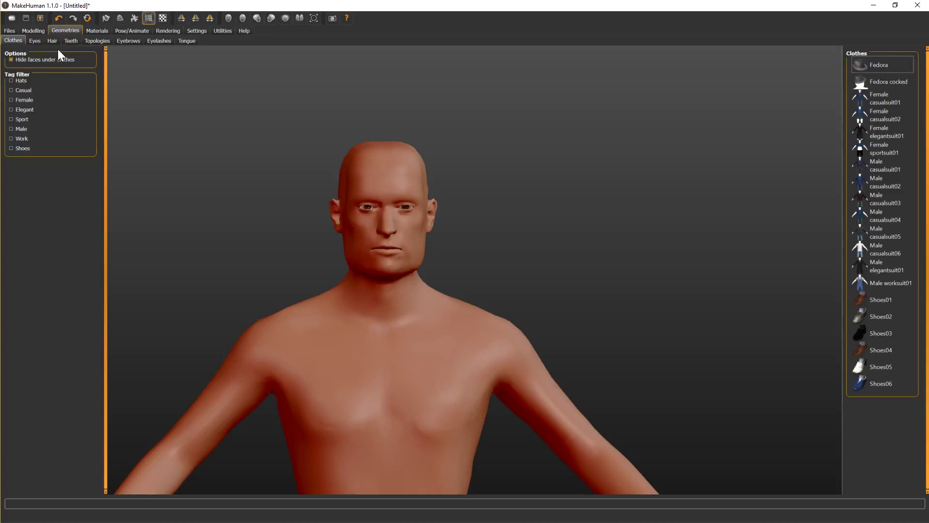
Preview skin presets from Middleage african male through Toon01 to Young asian female
{"action": "left_click", "coordinate": [93, 32]}
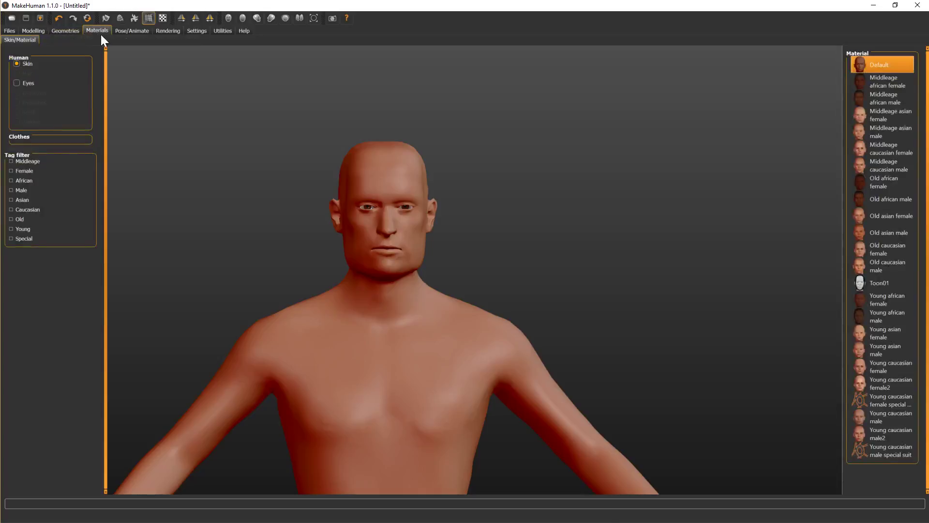
{"action": "left_click", "coordinate": [863, 102]}
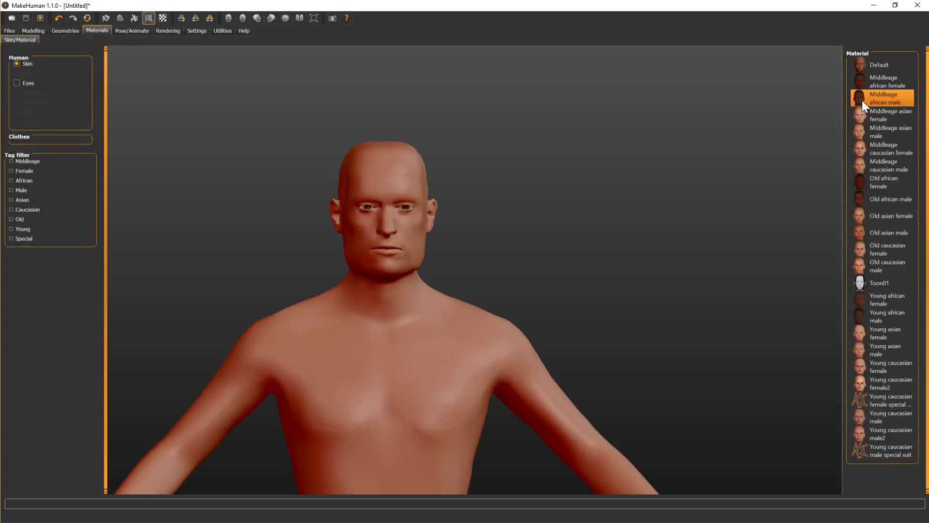
{"action": "left_click", "coordinate": [864, 111]}
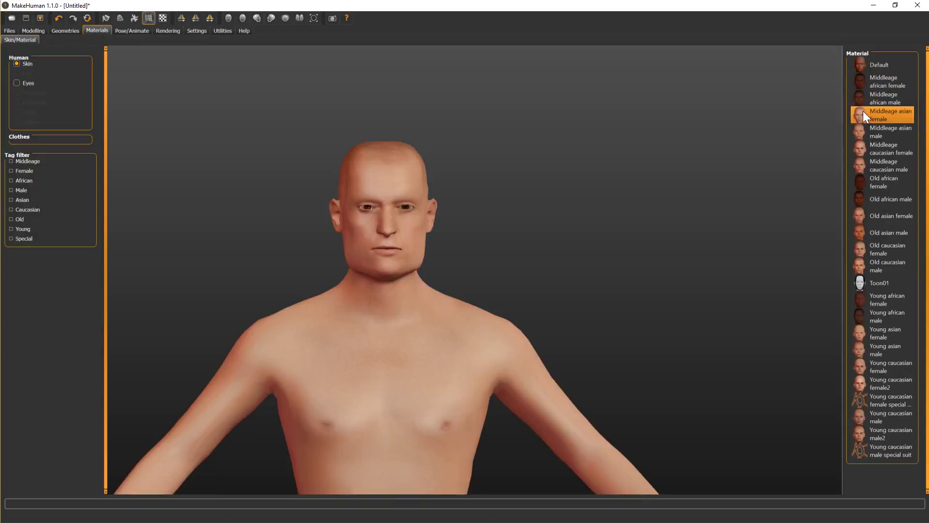
{"action": "left_click", "coordinate": [863, 144]}
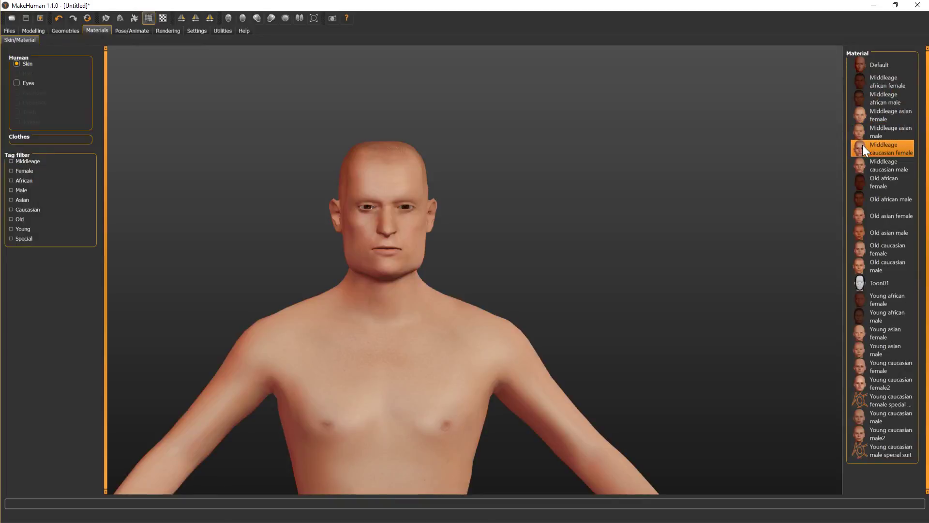
{"action": "left_click", "coordinate": [861, 183]}
{"action": "left_click", "coordinate": [859, 201]}
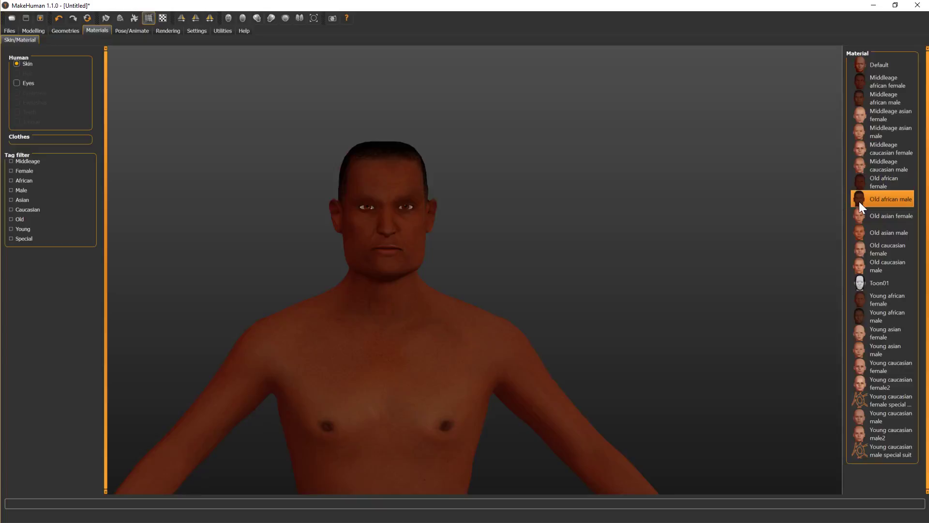
{"action": "left_click", "coordinate": [859, 234]}
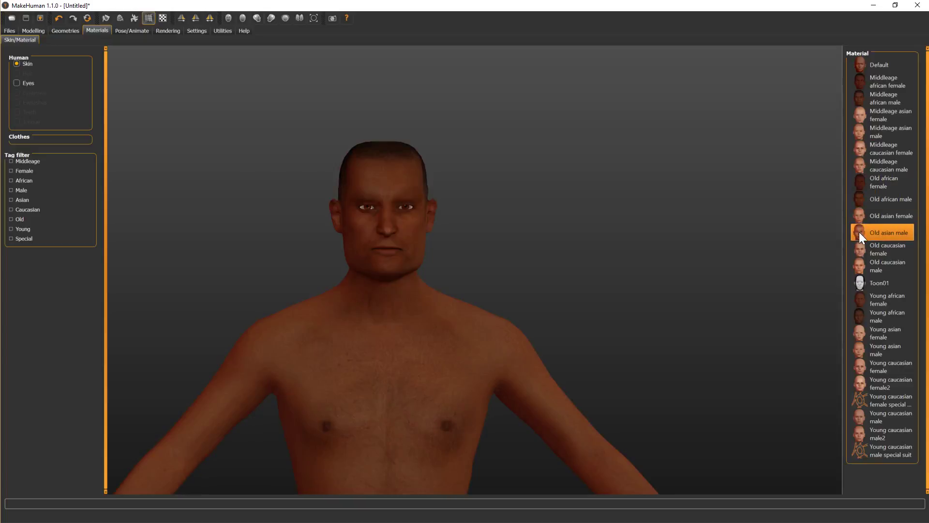
{"action": "left_click", "coordinate": [860, 218]}
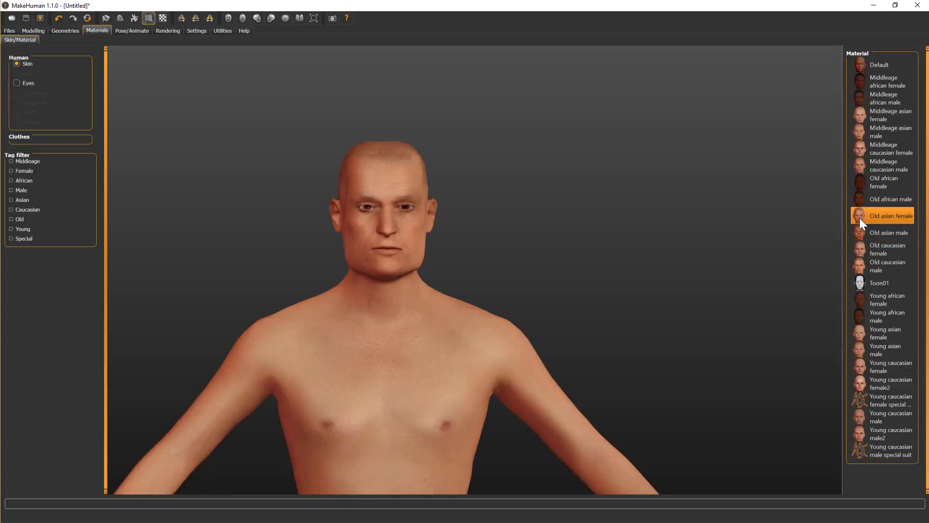
{"action": "left_click", "coordinate": [860, 264]}
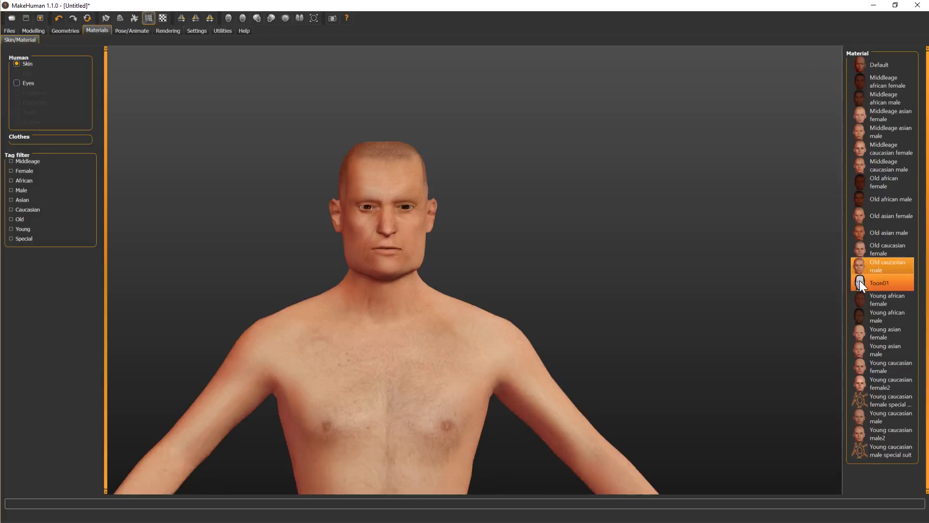
{"action": "left_click", "coordinate": [860, 282]}
{"action": "left_click", "coordinate": [861, 298]}
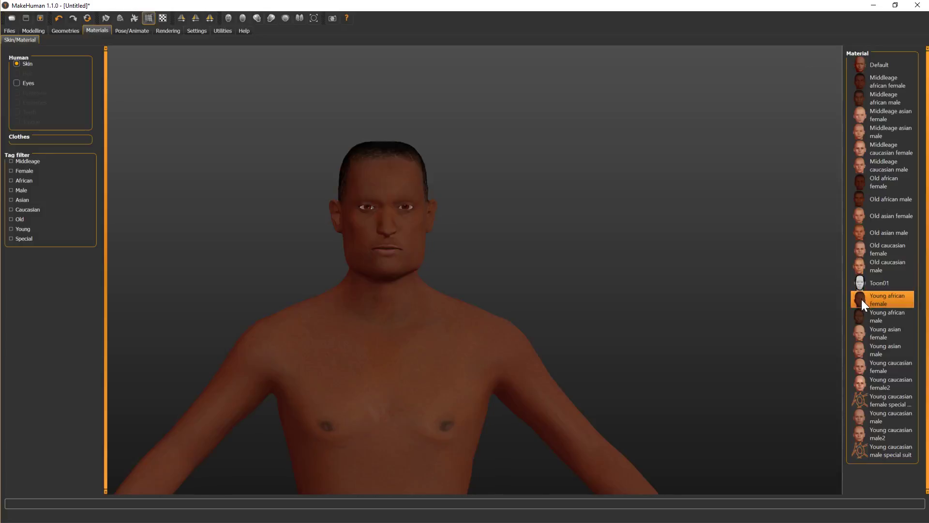
{"action": "left_click", "coordinate": [864, 332]}
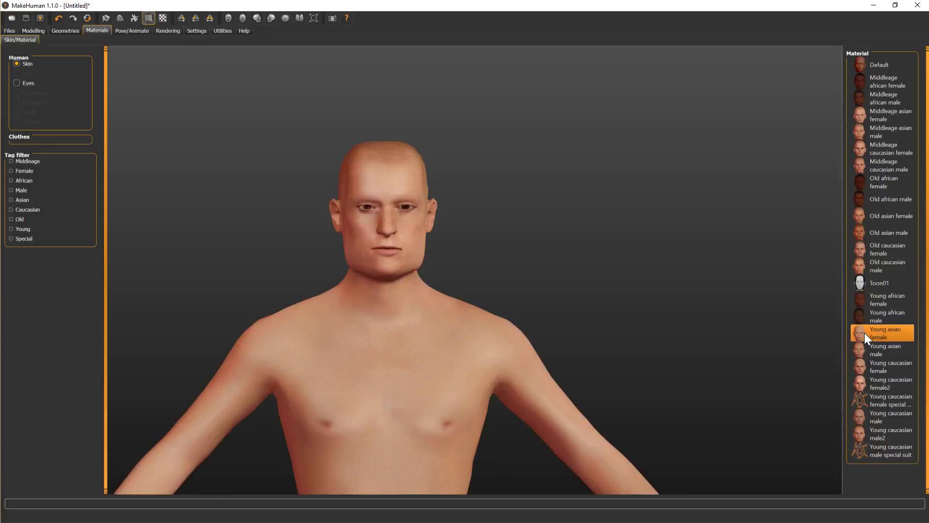
Apply the Young caucasian male special suit skin and inspect the model from the side
{"action": "left_click", "coordinate": [861, 451]}
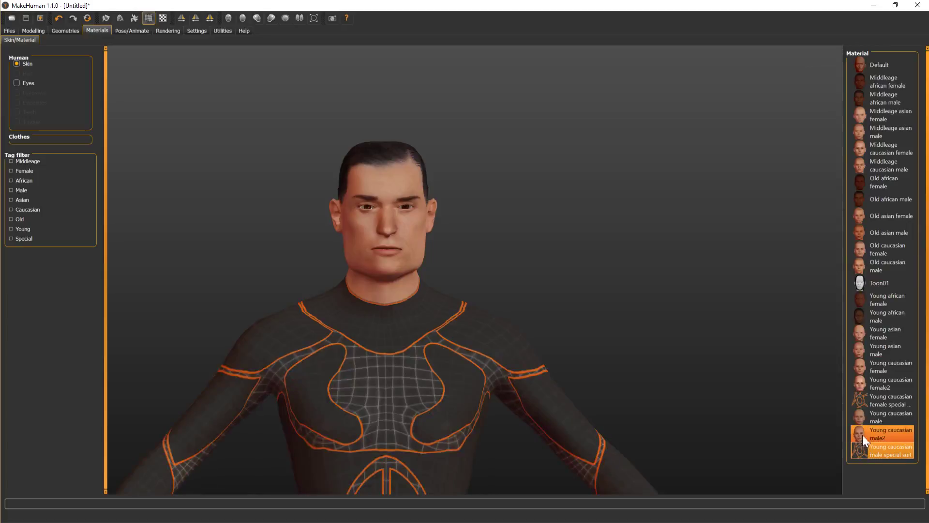
{"action": "scroll", "coordinate": [693, 293], "scroll_direction": "down", "scroll_amount": 3}
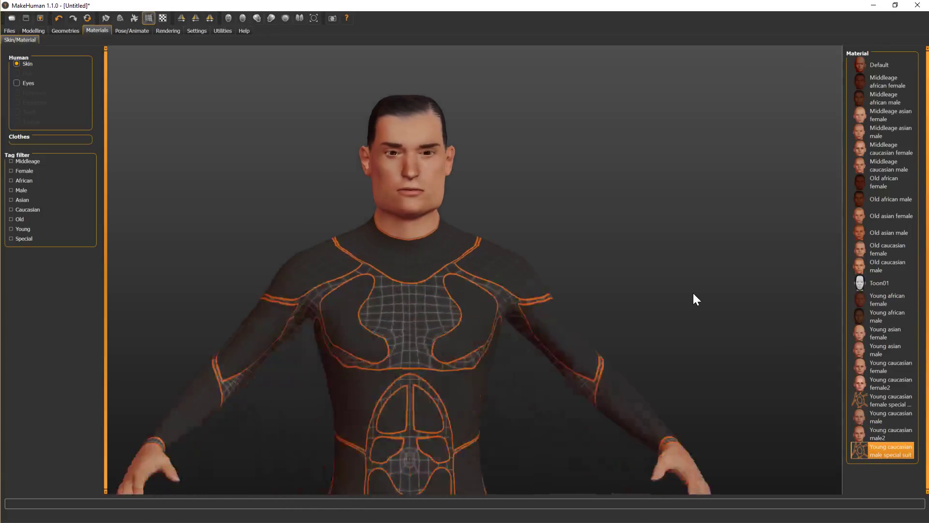
{"action": "scroll", "coordinate": [693, 300], "scroll_direction": "down", "scroll_amount": 2}
{"action": "scroll", "coordinate": [693, 294], "scroll_direction": "up", "scroll_amount": 4}
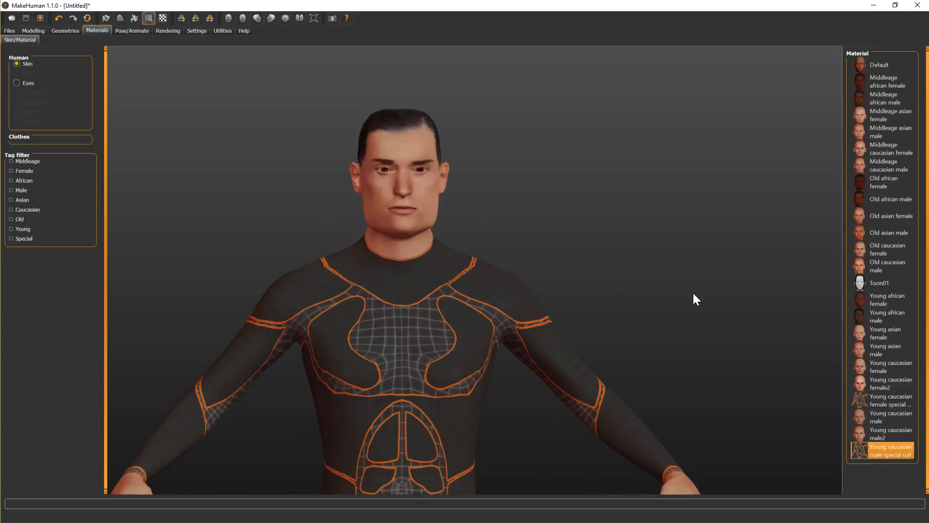
{"action": "mouse_move", "coordinate": [662, 248]}
{"action": "left_mouse_down"}
{"action": "mouse_move", "coordinate": [710, 251]}
{"action": "mouse_move", "coordinate": [633, 247]}
{"action": "mouse_move", "coordinate": [650, 248]}
{"action": "left_mouse_up"}
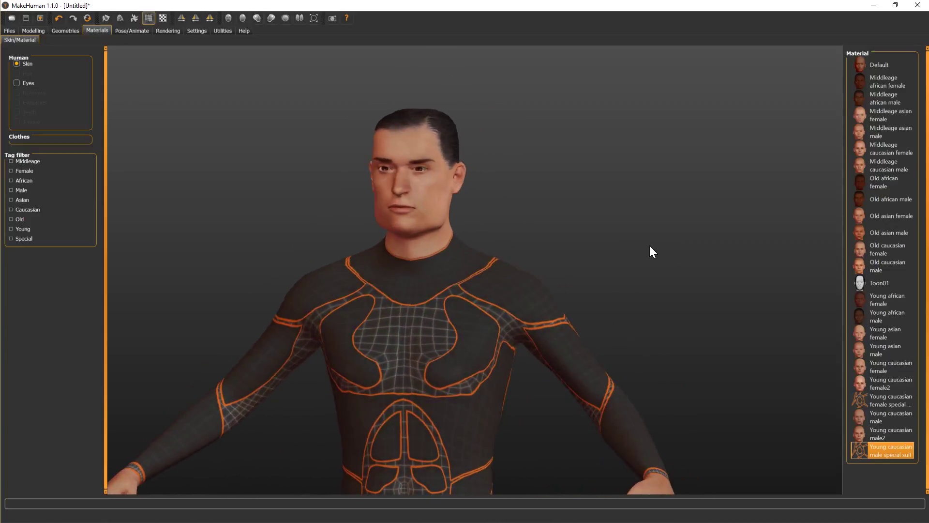
Move through Export and Settings to the Pose/Animate Skeleton options, where the rig is None
{"action": "left_click", "coordinate": [40, 19]}
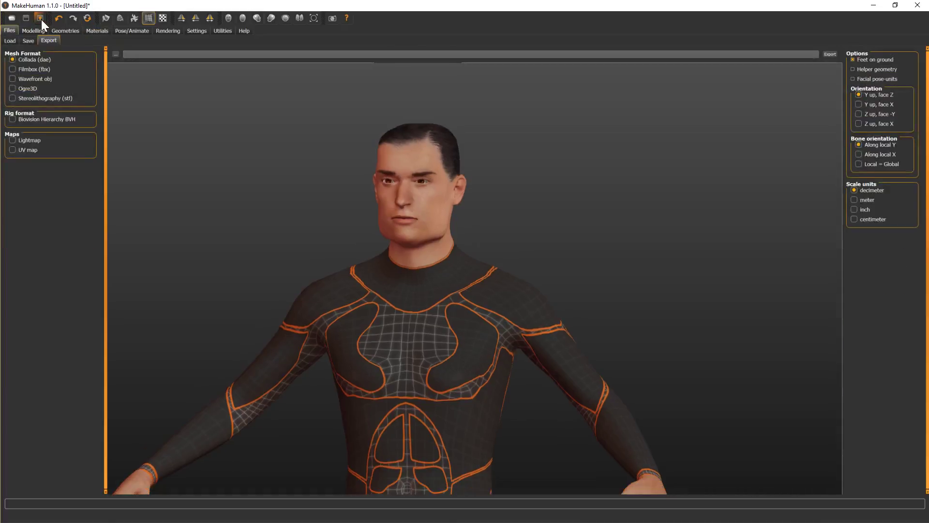
{"action": "left_click", "coordinate": [202, 32]}
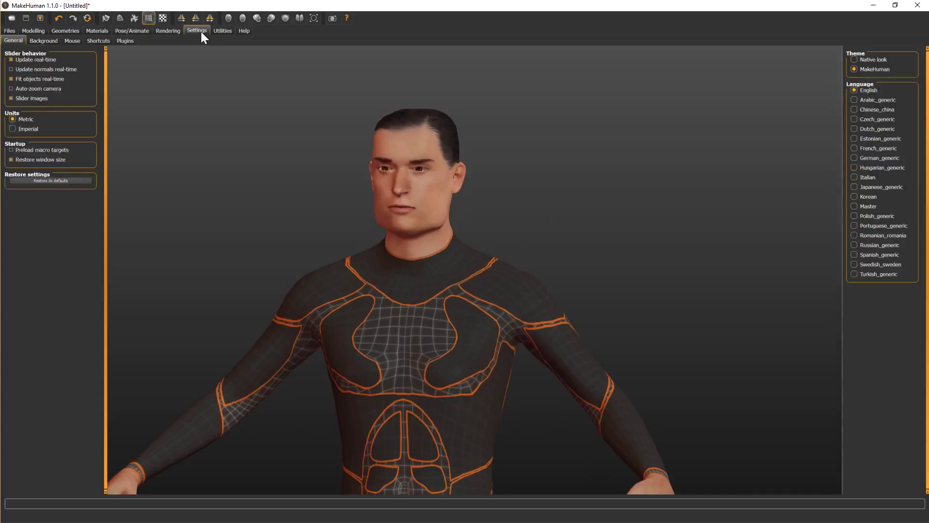
{"action": "left_click", "coordinate": [129, 30]}
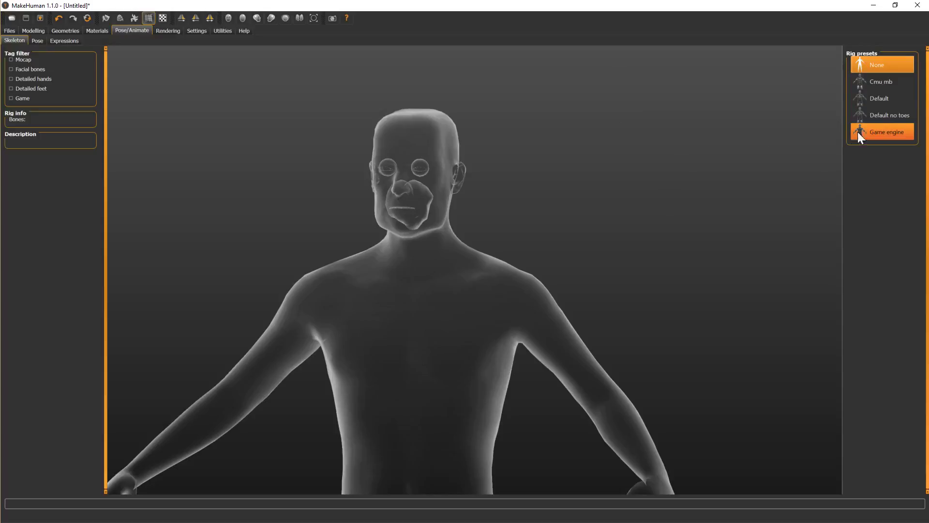
Choose the 53-bone Game engine rig and orbit to view the model from behind
{"action": "left_click", "coordinate": [874, 130]}
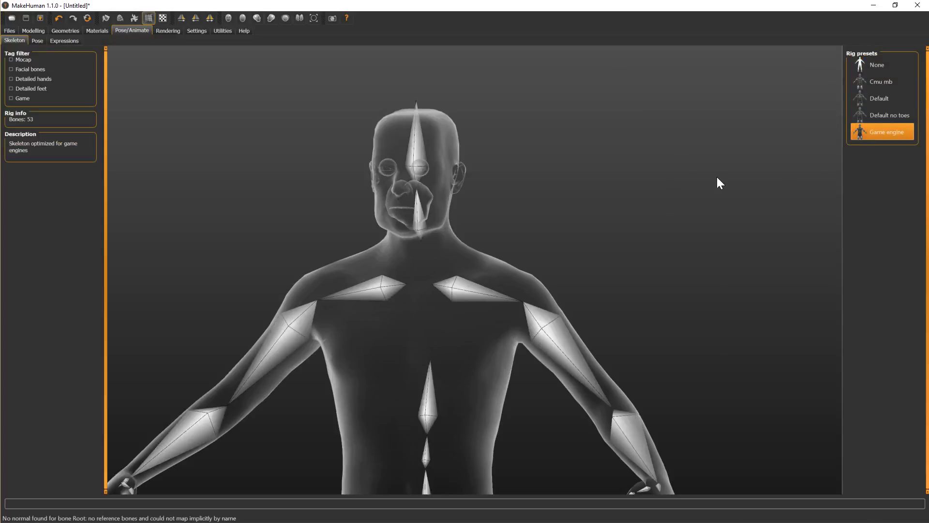
{"action": "scroll", "coordinate": [705, 188], "scroll_direction": "down", "scroll_amount": 3}
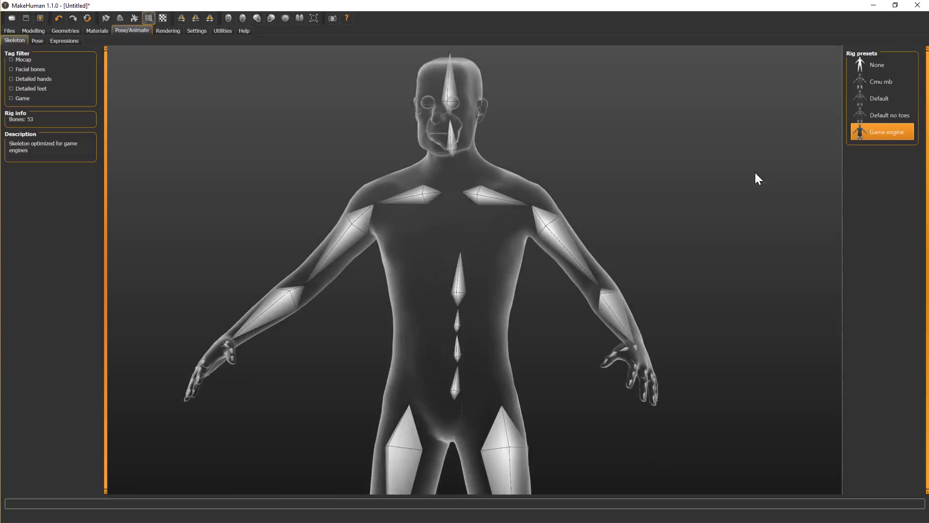
{"action": "left_click_drag", "start_coordinate": [479, 348], "coordinate": [529, 312]}
{"action": "scroll", "coordinate": [603, 341], "scroll_direction": "up", "scroll_amount": 1}
{"action": "scroll", "coordinate": [603, 339], "scroll_direction": "down", "scroll_amount": 4}
{"action": "scroll", "coordinate": [563, 356], "scroll_direction": "up", "scroll_amount": 5}
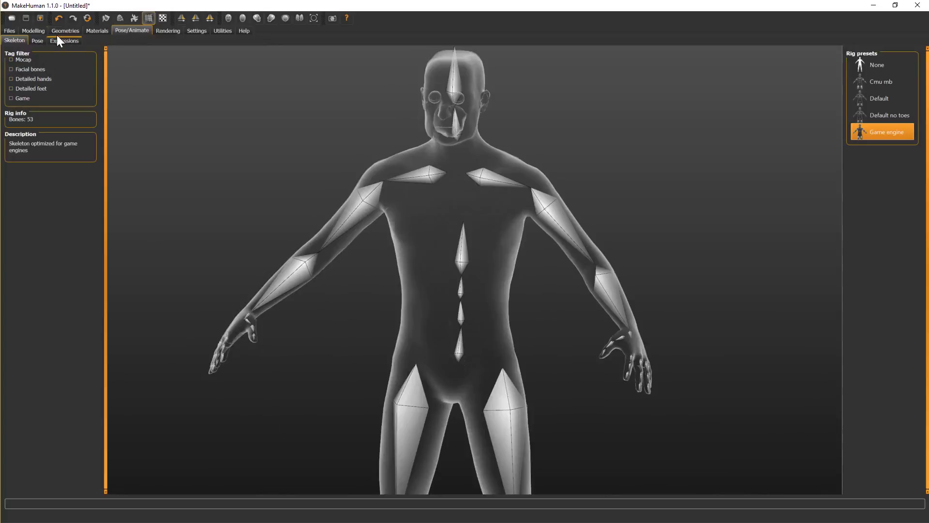
Export the model as the Collada file bloke2.dae into the Desktop bloke folder
{"action": "left_click", "coordinate": [39, 18]}
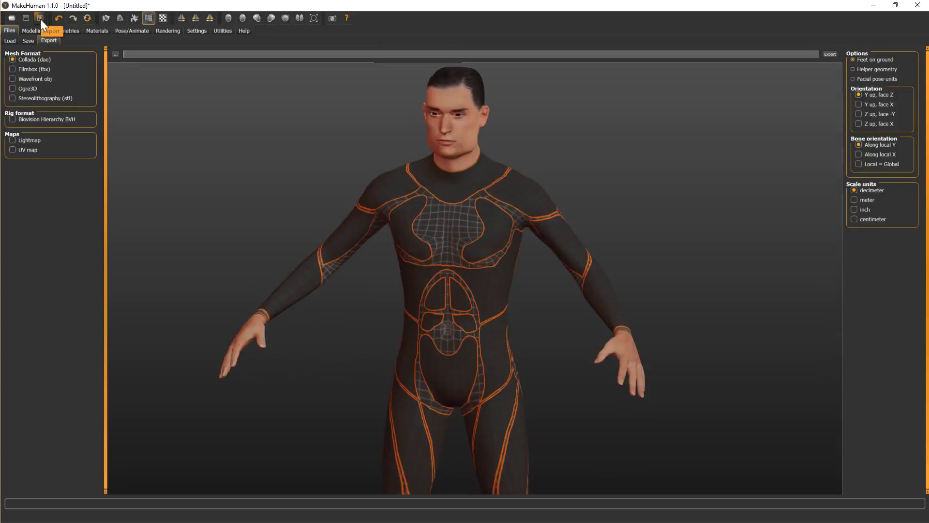
{"action": "left_click", "coordinate": [116, 54]}
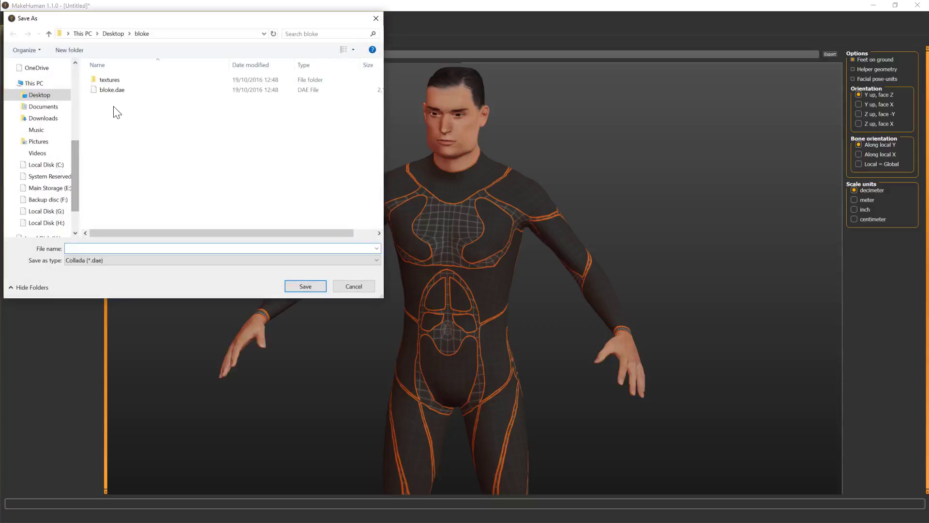
{"action": "type", "text": "bloke"}
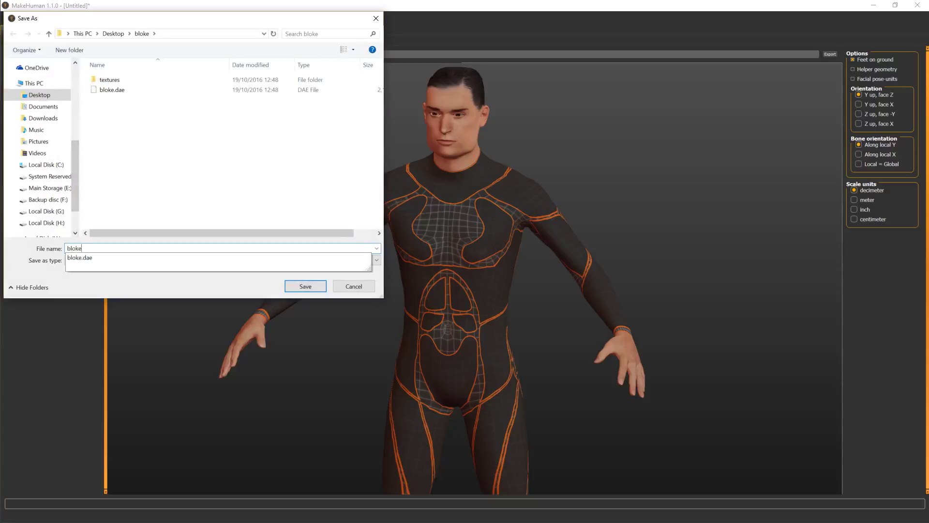
{"action": "type", "text": "2"}
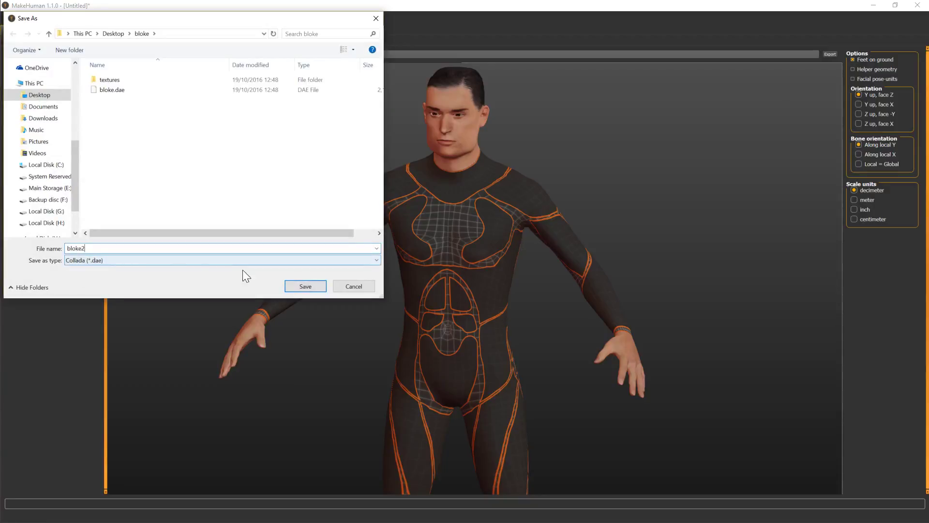
{"action": "left_click", "coordinate": [306, 289]}
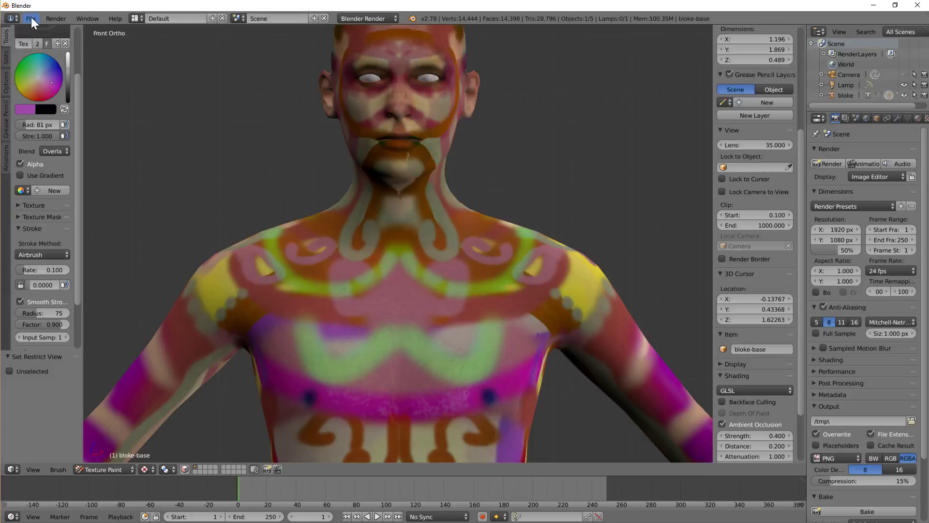
Reload Blender's startup file to get a fresh default scene
{"action": "left_click", "coordinate": [31, 18]}
{"action": "left_click", "coordinate": [41, 31]}
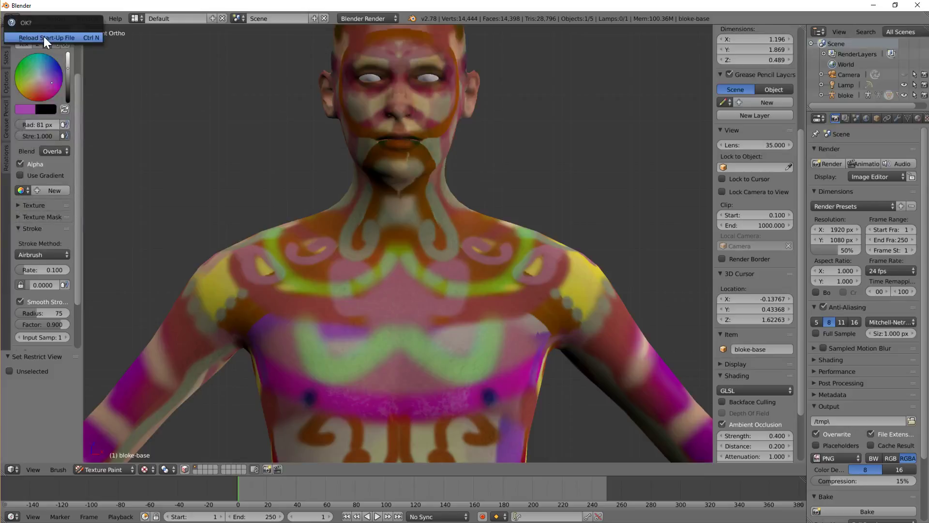
{"action": "left_click", "coordinate": [44, 37]}
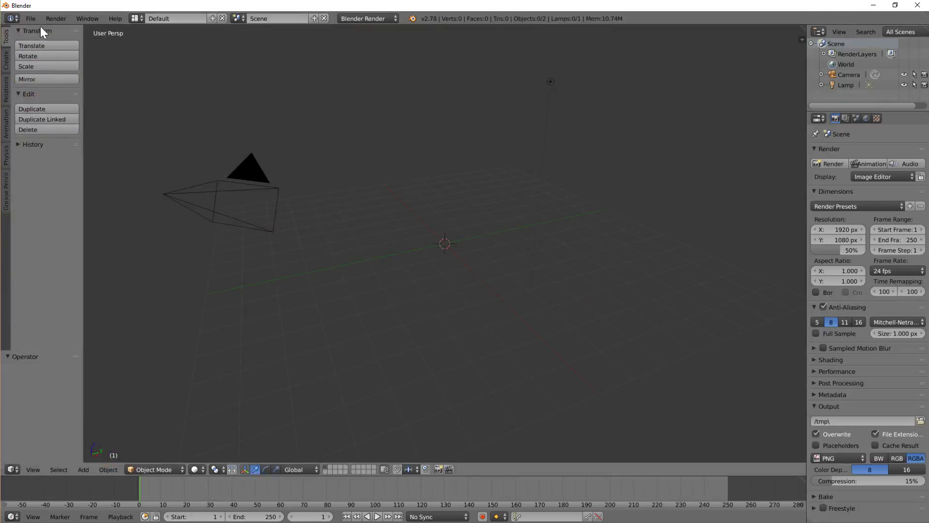
Pick bloke2.dae from the bloke folder for Collada import with Fix Leaf Bones, Find Bone Chains and Auto Connect enabled
{"action": "left_click", "coordinate": [31, 18]}
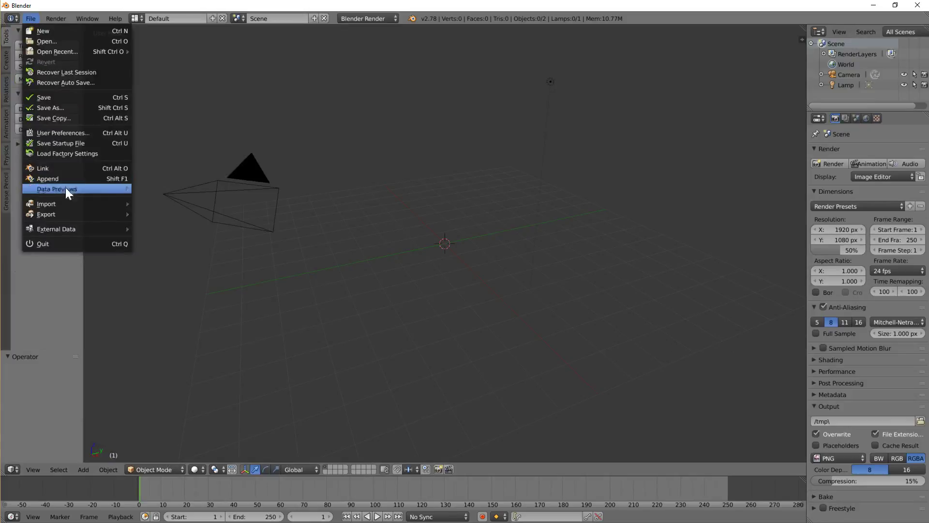
{"action": "mouse_move", "coordinate": [62, 201]}
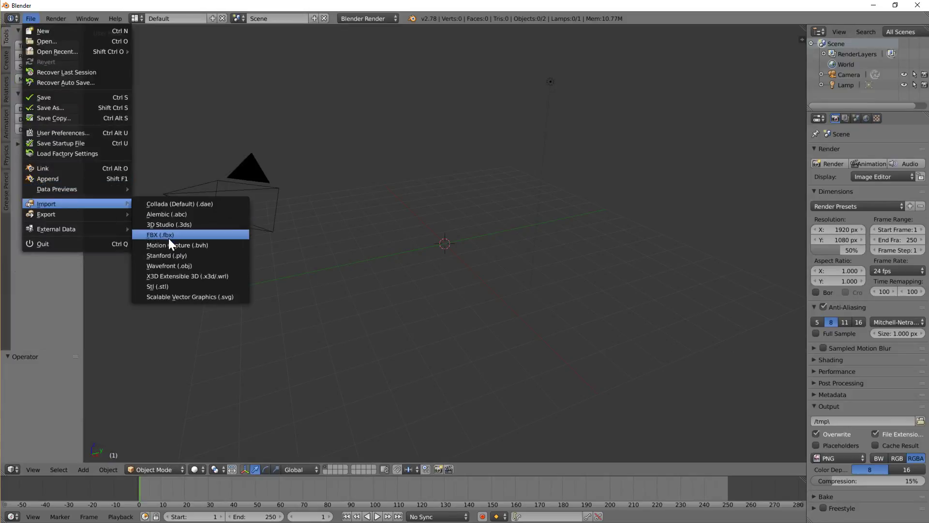
{"action": "left_click", "coordinate": [164, 204]}
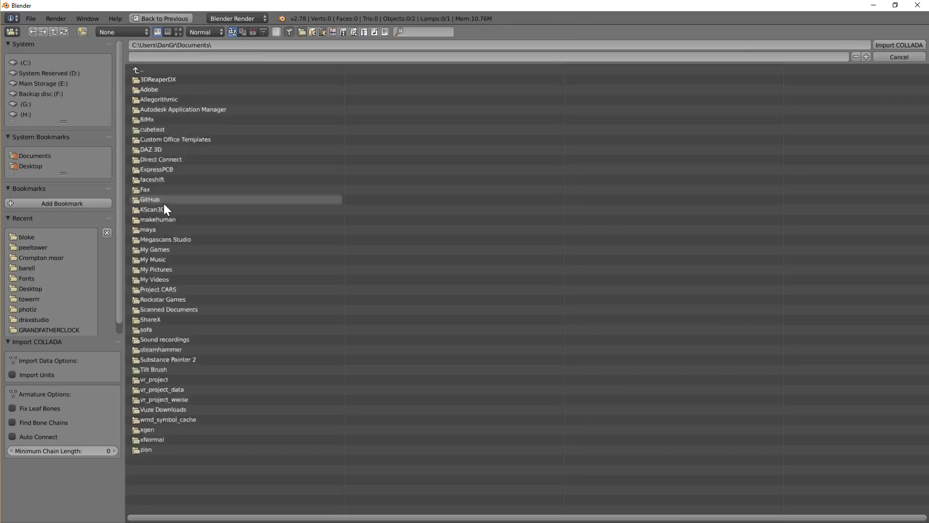
{"action": "left_click", "coordinate": [36, 236]}
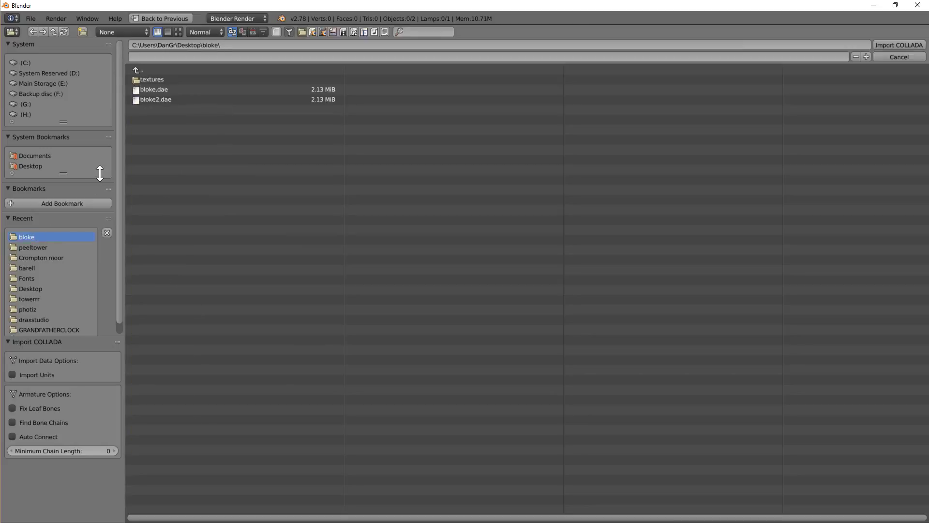
{"action": "left_click", "coordinate": [147, 102]}
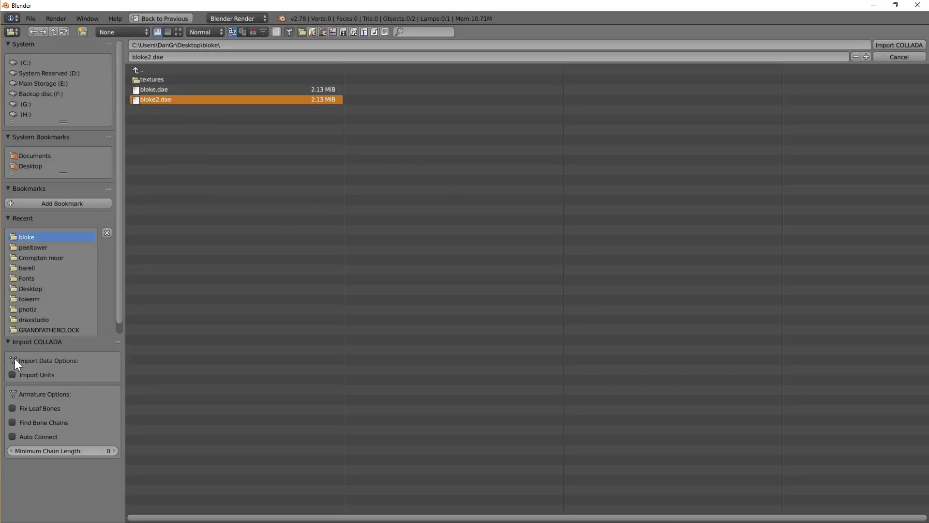
{"action": "left_click", "coordinate": [11, 409]}
{"action": "left_click", "coordinate": [13, 424]}
{"action": "left_click", "coordinate": [13, 437]}
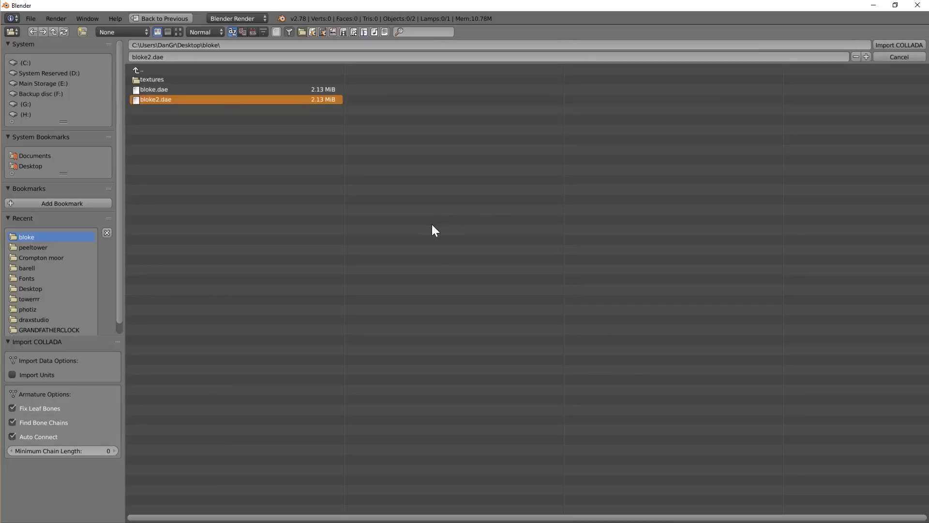
Import bloke2.dae, frame the character from a low front angle and select its body mesh
{"action": "left_click", "coordinate": [887, 45]}
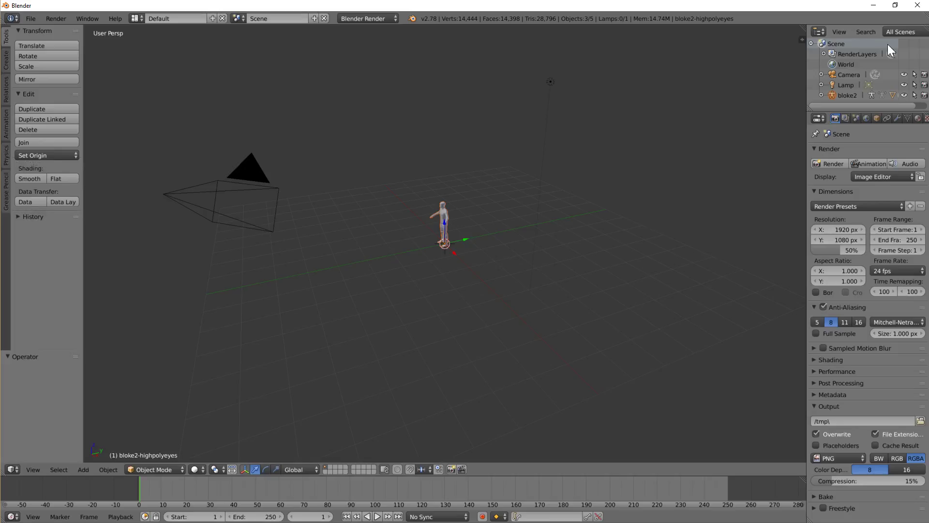
{"action": "scroll", "coordinate": [492, 239], "scroll_direction": "up", "scroll_amount": 7}
{"action": "middle_click_drag", "start_coordinate": [484, 242], "coordinate": [441, 344]}
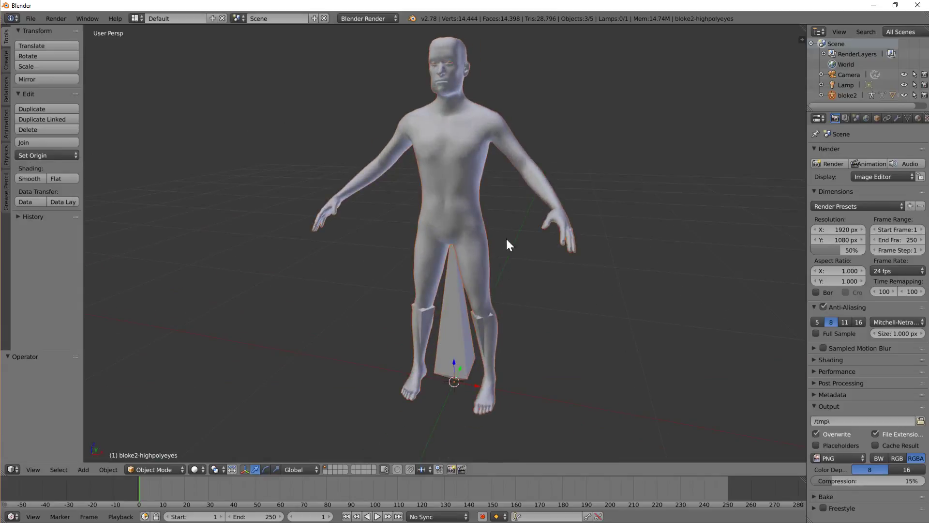
{"action": "middle_click_drag", "start_coordinate": [506, 242], "coordinate": [460, 219]}
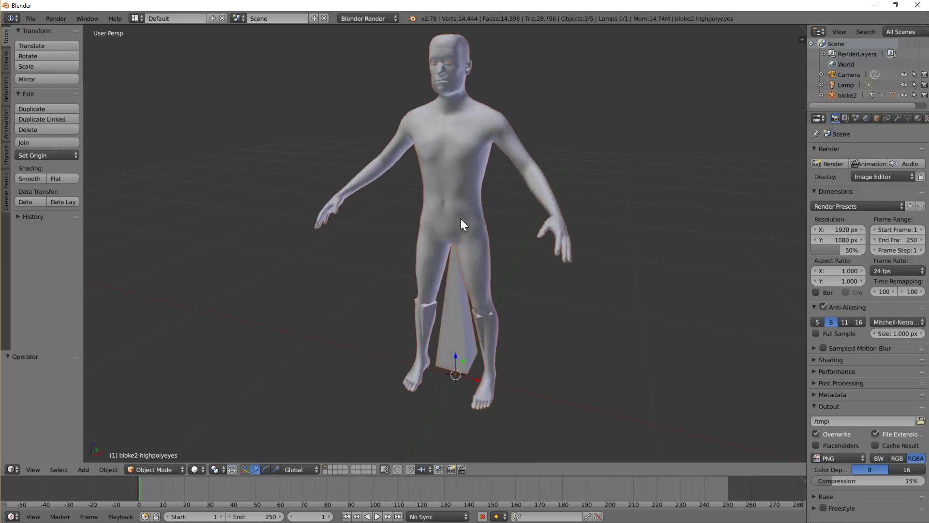
{"action": "right_click", "coordinate": [469, 162]}
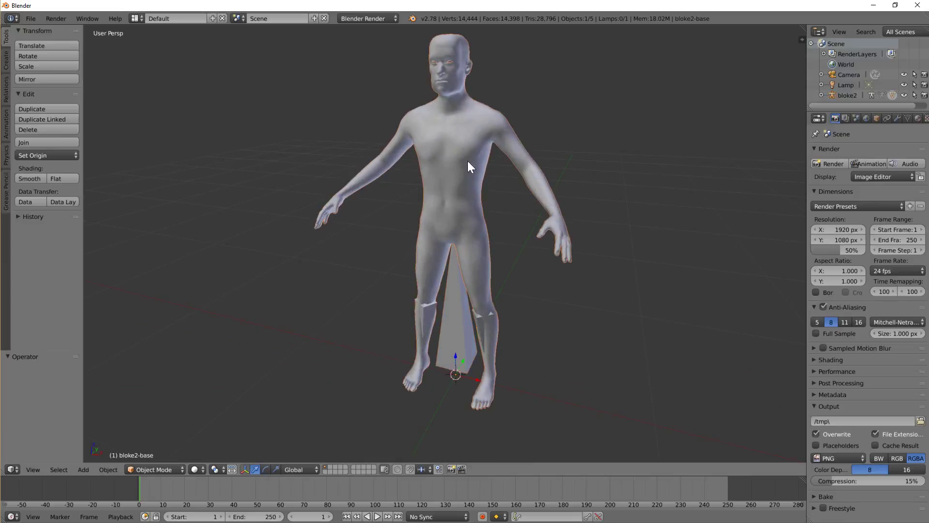
Show the body with Texture viewport shading and GLSL shading so the suit texture appears
{"action": "left_click", "coordinate": [196, 469]}
{"action": "left_click", "coordinate": [210, 424]}
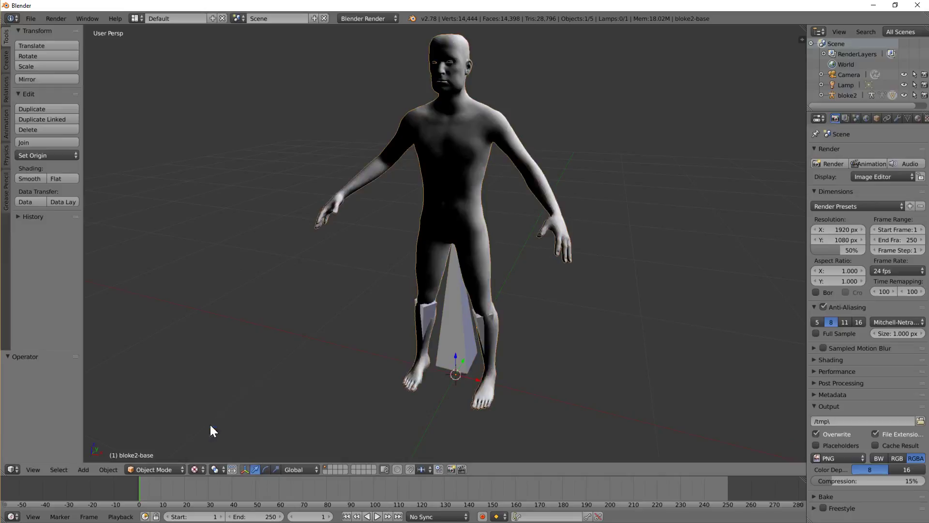
{"action": "key", "text": "n"}
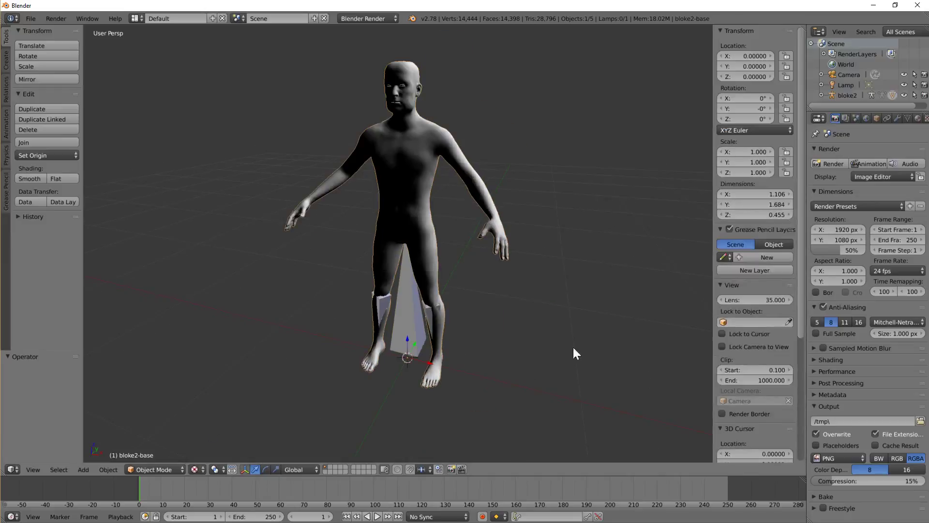
{"action": "scroll", "coordinate": [763, 306], "scroll_direction": "down", "scroll_amount": 8}
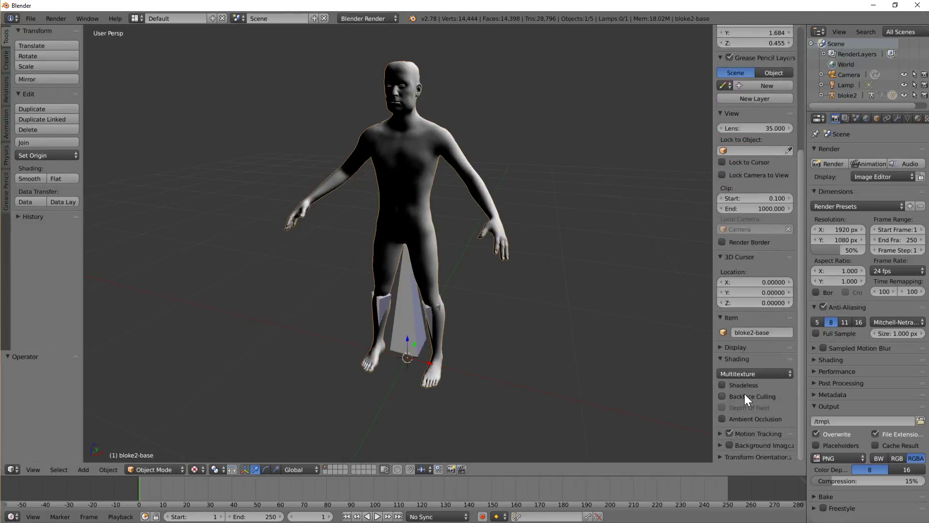
{"action": "left_click", "coordinate": [739, 373]}
{"action": "left_click", "coordinate": [728, 352]}
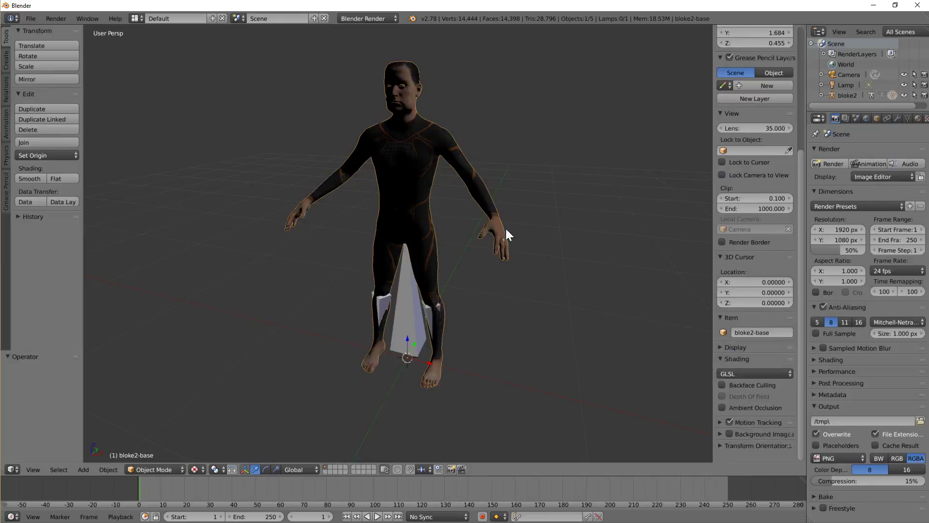
{"action": "scroll", "coordinate": [484, 190], "scroll_direction": "down", "scroll_amount": 4}
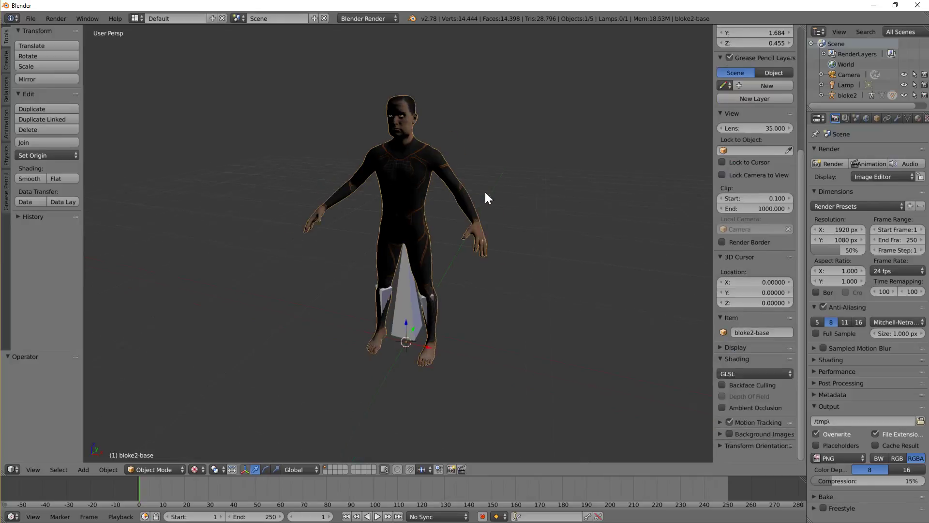
Change the Lamp's type to Hemi
{"action": "left_click", "coordinate": [843, 86]}
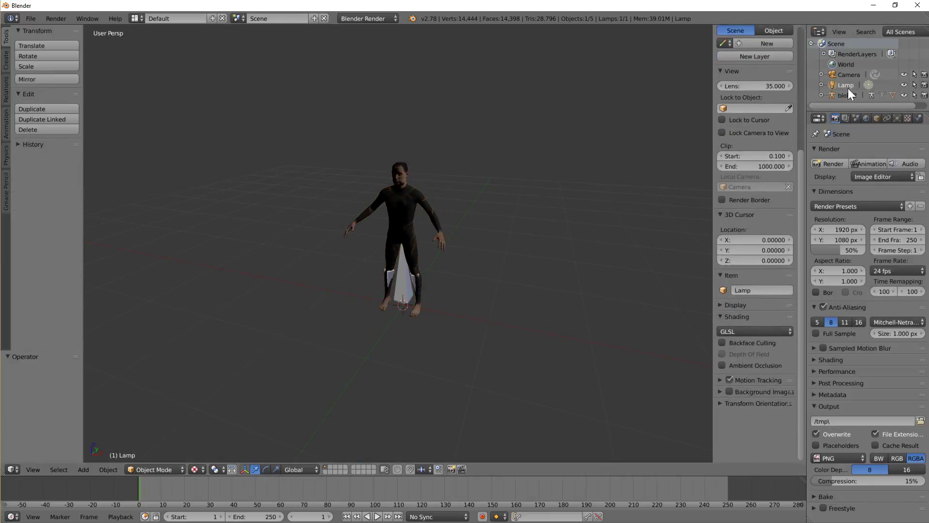
{"action": "left_click", "coordinate": [898, 118]}
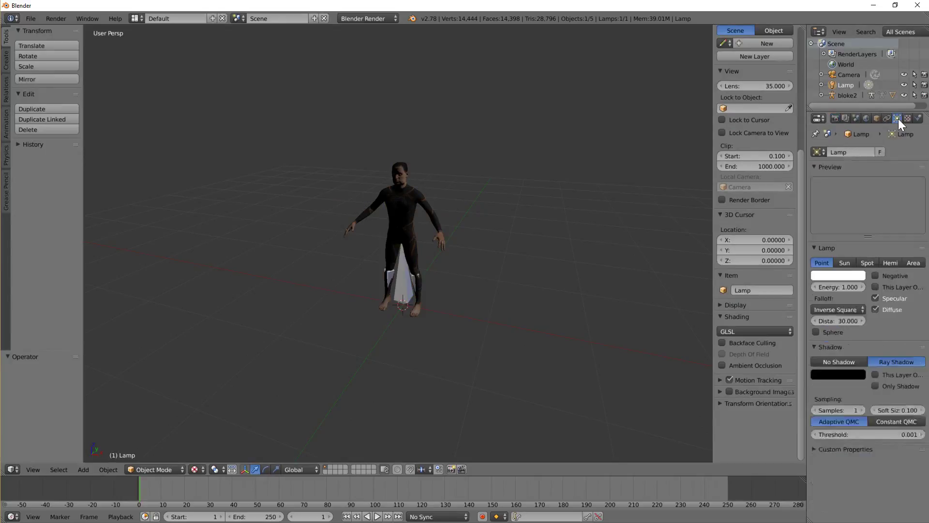
{"action": "left_click", "coordinate": [891, 263]}
{"action": "scroll", "coordinate": [552, 252], "scroll_direction": "up", "scroll_amount": 5}
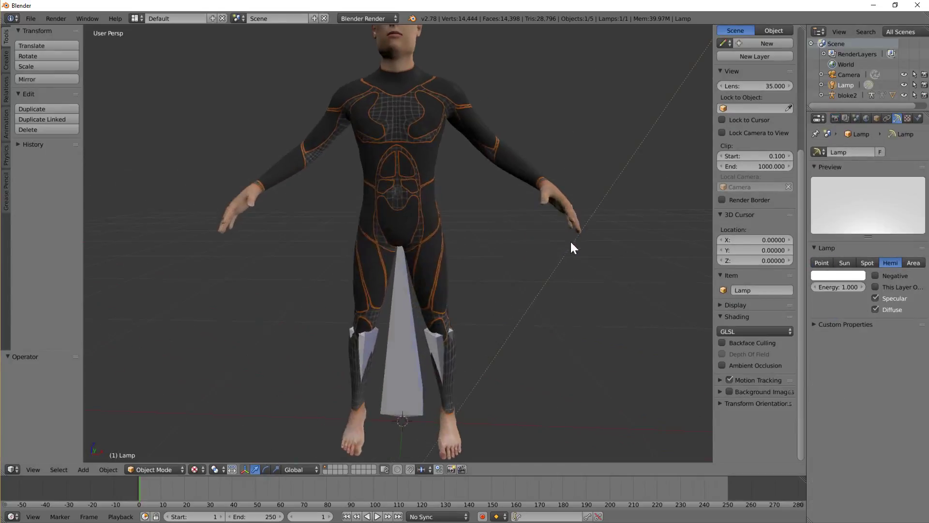
Switch to an orthographic front view and select the bloke2 armature
{"action": "key", "text": "KP_1"}
{"action": "key", "text": "KP_5"}
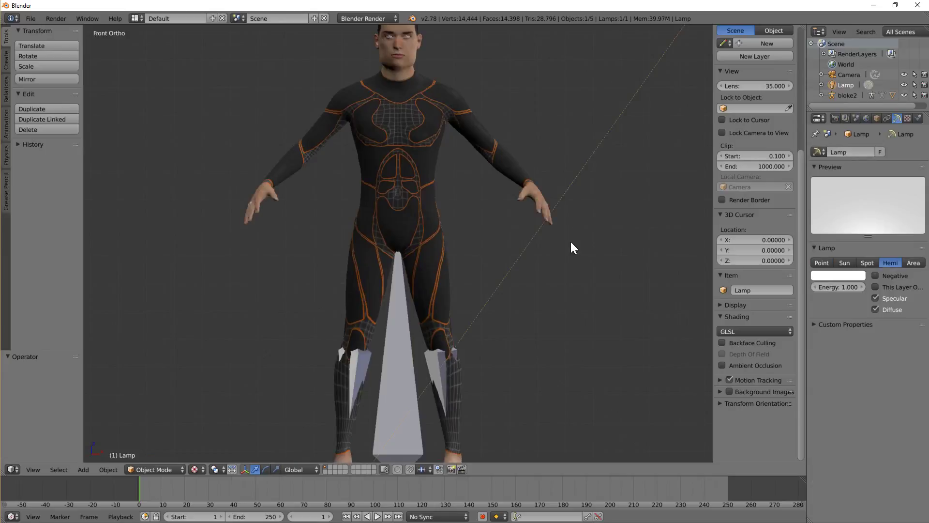
{"action": "scroll", "coordinate": [577, 237], "scroll_direction": "down", "scroll_amount": 2}
{"action": "scroll", "coordinate": [583, 213], "scroll_direction": "up", "scroll_amount": 5}
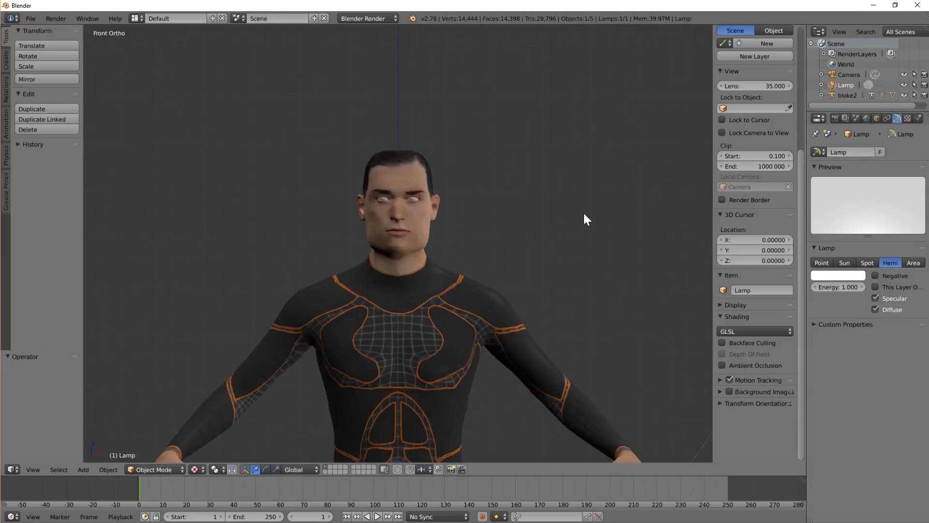
{"action": "scroll", "coordinate": [583, 213], "scroll_direction": "down", "scroll_amount": 6}
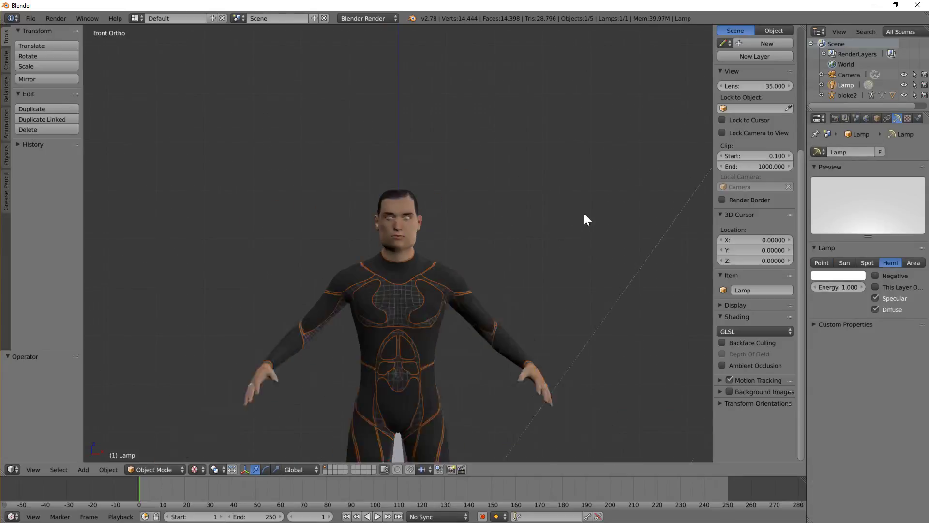
{"action": "scroll", "coordinate": [584, 213], "scroll_direction": "up", "scroll_amount": 3}
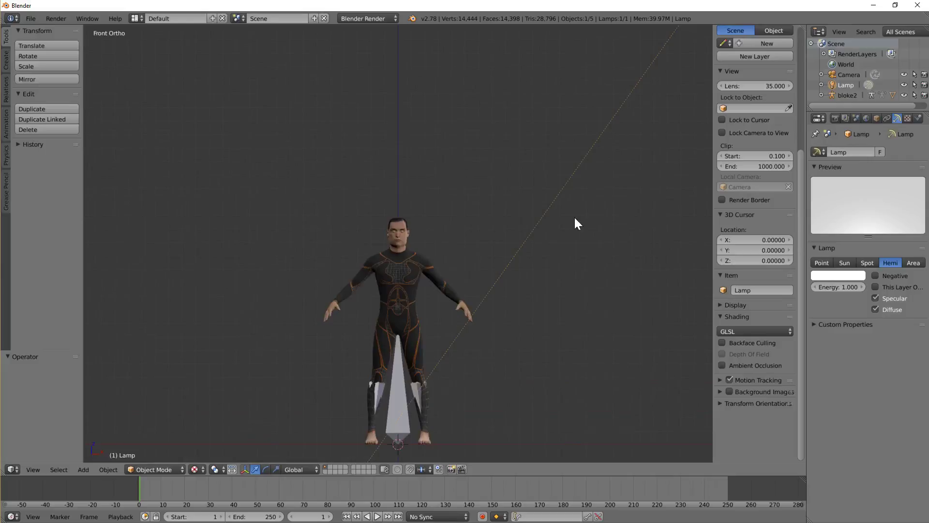
{"action": "right_click", "coordinate": [402, 390]}
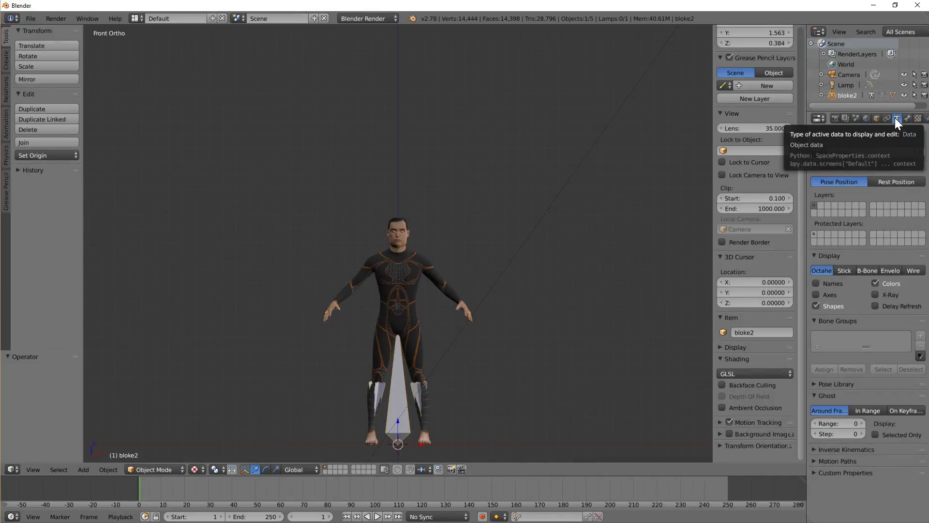
Enable X-Ray so the armature's bones show through the body
{"action": "left_click", "coordinate": [875, 294]}
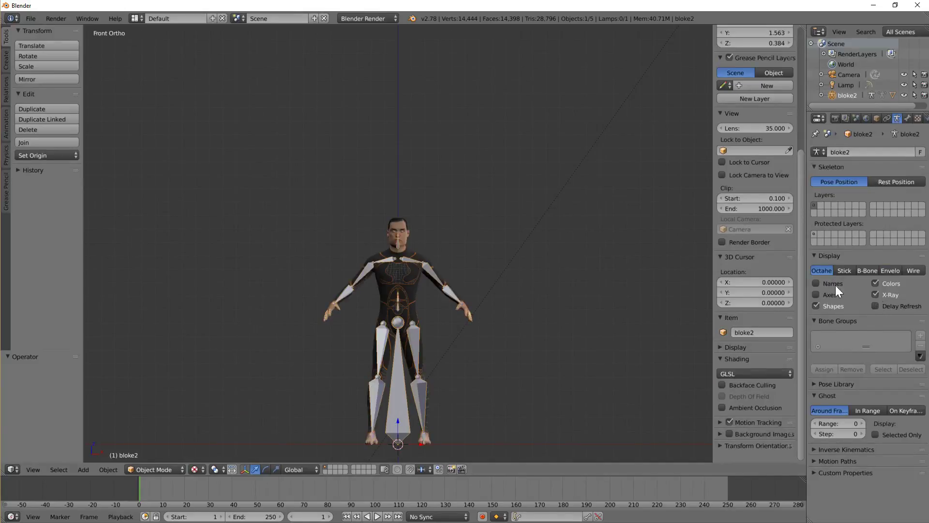
{"action": "scroll", "coordinate": [408, 194], "scroll_direction": "up", "scroll_amount": 4}
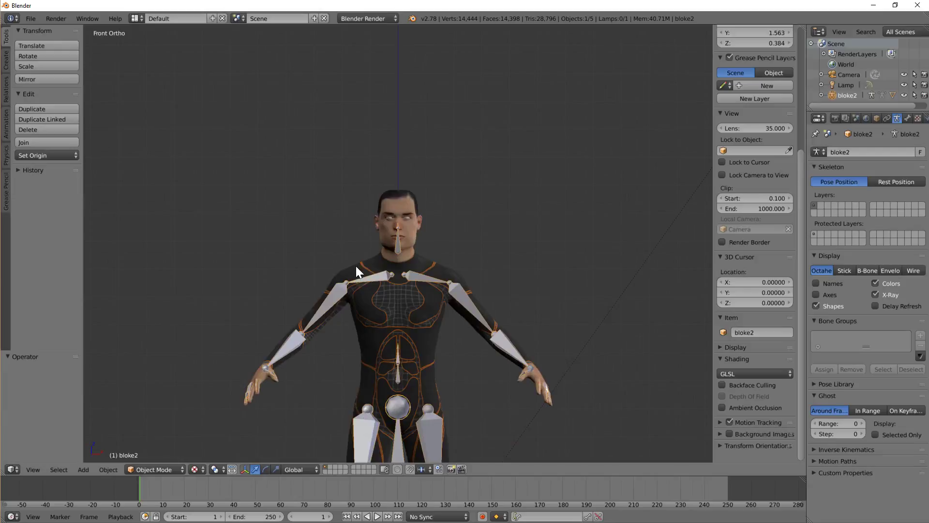
{"action": "scroll", "coordinate": [352, 286], "scroll_direction": "down", "scroll_amount": 3}
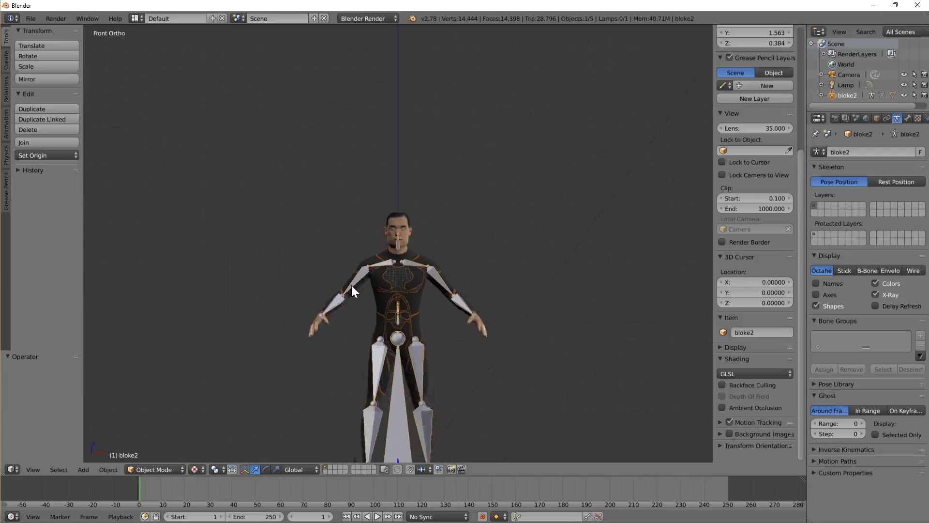
In Pose Mode, rotate the upperarm_r bone 2.843° to slightly lower the right arm
{"action": "left_click", "coordinate": [167, 467]}
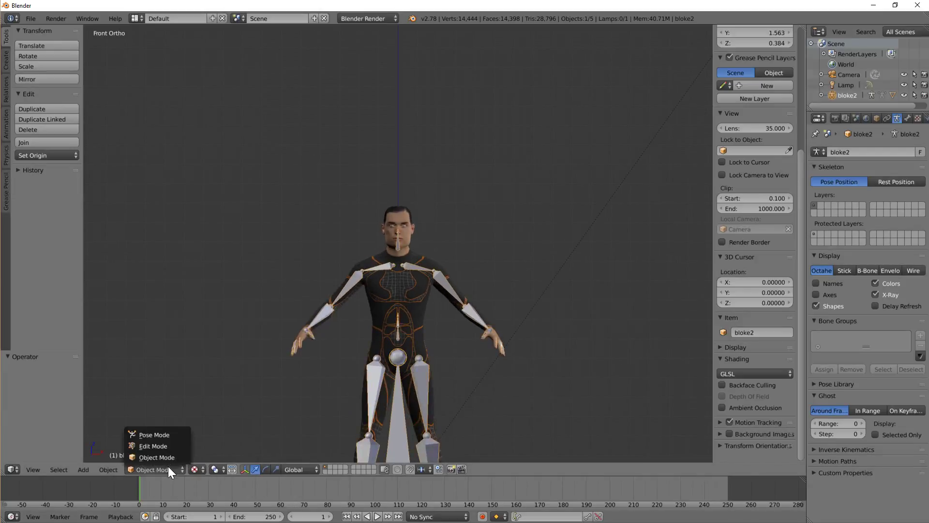
{"action": "left_click", "coordinate": [163, 434]}
{"action": "right_click", "coordinate": [351, 280]}
{"action": "key", "text": "r"}
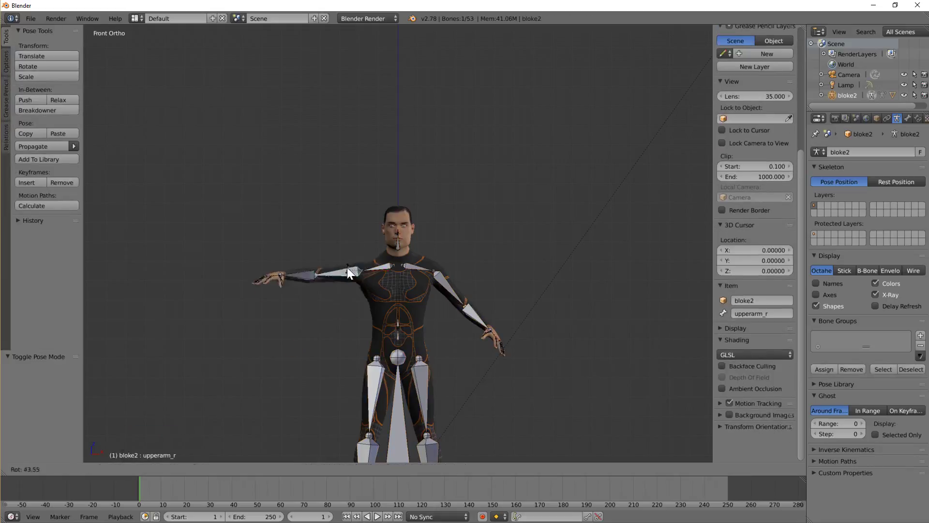
{"action": "left_click", "coordinate": [347, 281]}
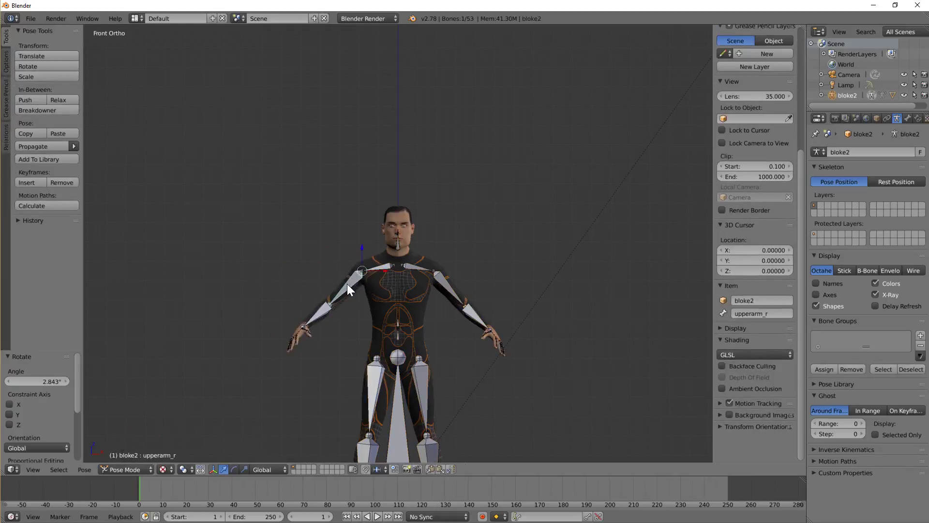
{"action": "scroll", "coordinate": [347, 285], "scroll_direction": "up", "scroll_amount": 5}
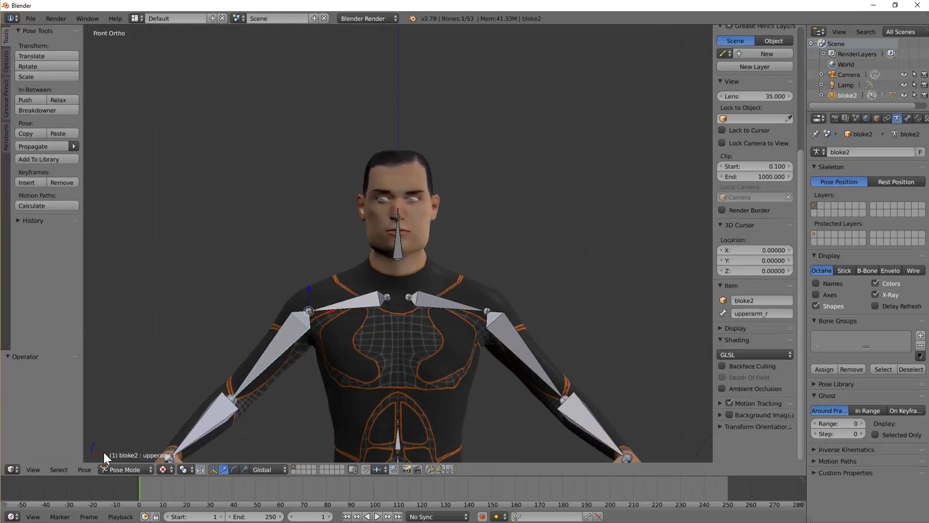
{"action": "left_click", "coordinate": [117, 467]}
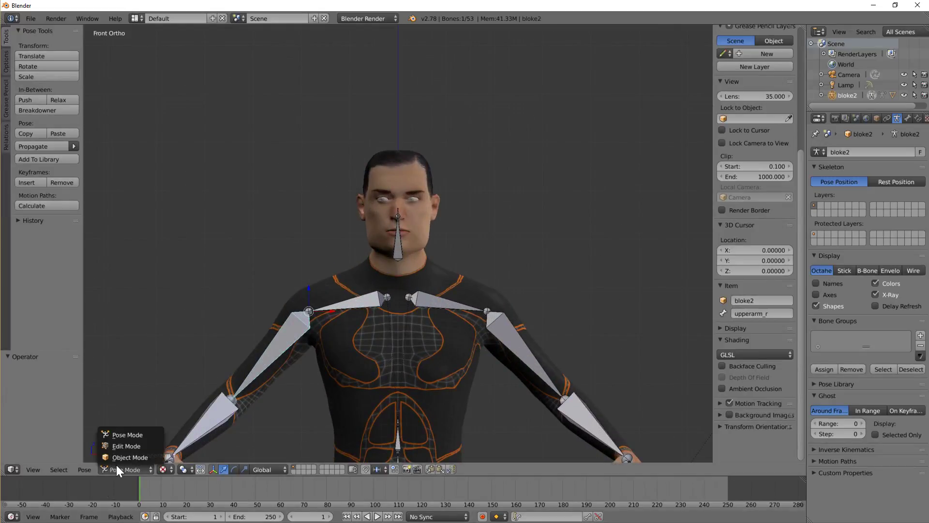
Return the armature to Object Mode, turn off X-Ray, and put bloke2-base into Texture Paint mode
{"action": "left_click", "coordinate": [121, 458]}
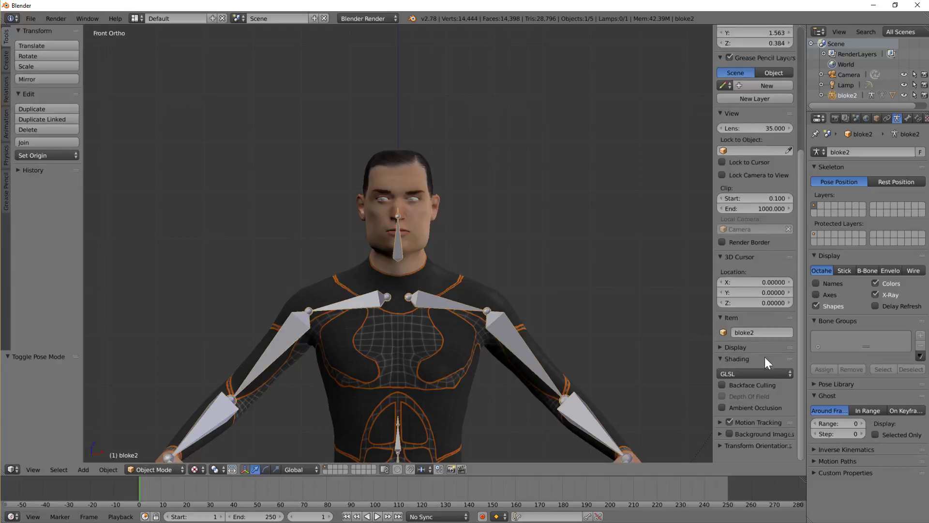
{"action": "left_click", "coordinate": [876, 295]}
{"action": "left_click", "coordinate": [335, 285]}
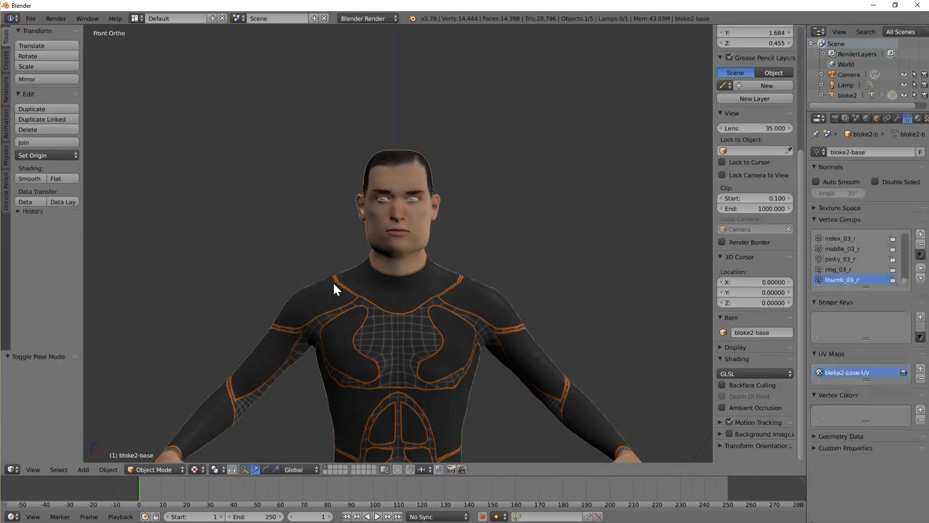
{"action": "left_click", "coordinate": [150, 468]}
{"action": "left_click", "coordinate": [156, 402]}
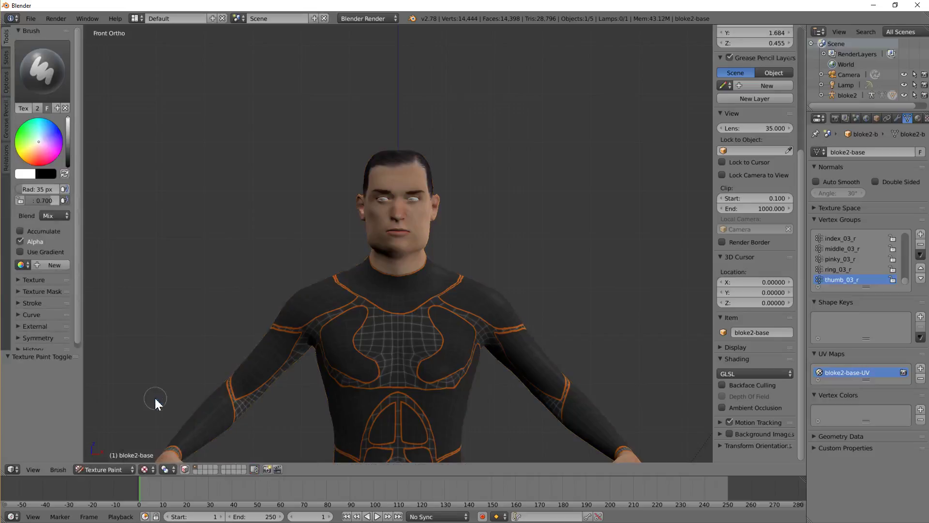
{"action": "left_click", "coordinate": [136, 19]}
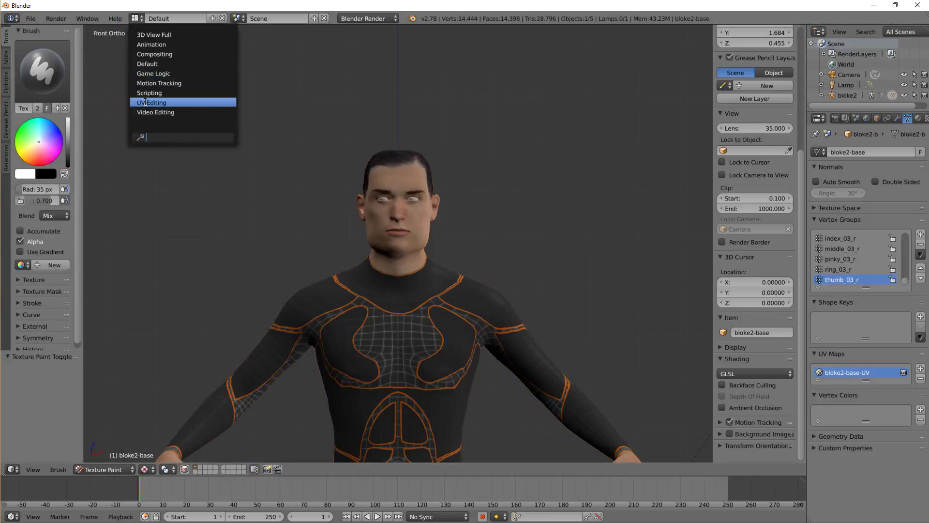
Switch to the UV Editing layout and frame the whole character from slightly above
{"action": "left_click", "coordinate": [145, 102]}
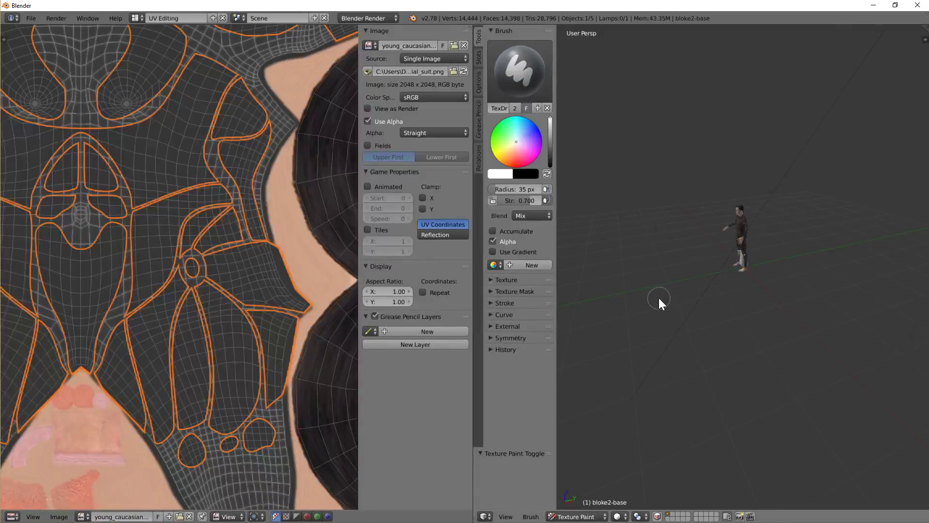
{"action": "key", "text": "KP_1"}
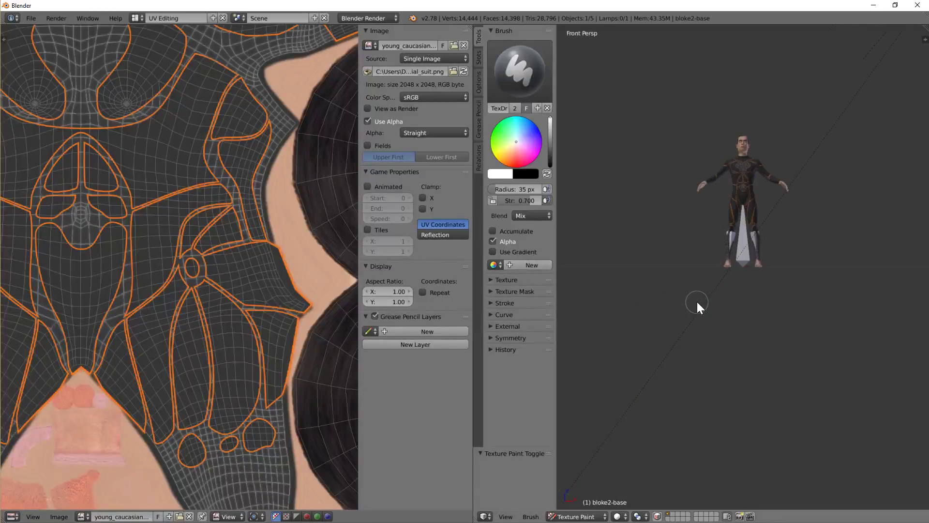
{"action": "scroll", "coordinate": [697, 301], "scroll_direction": "up", "scroll_amount": 1}
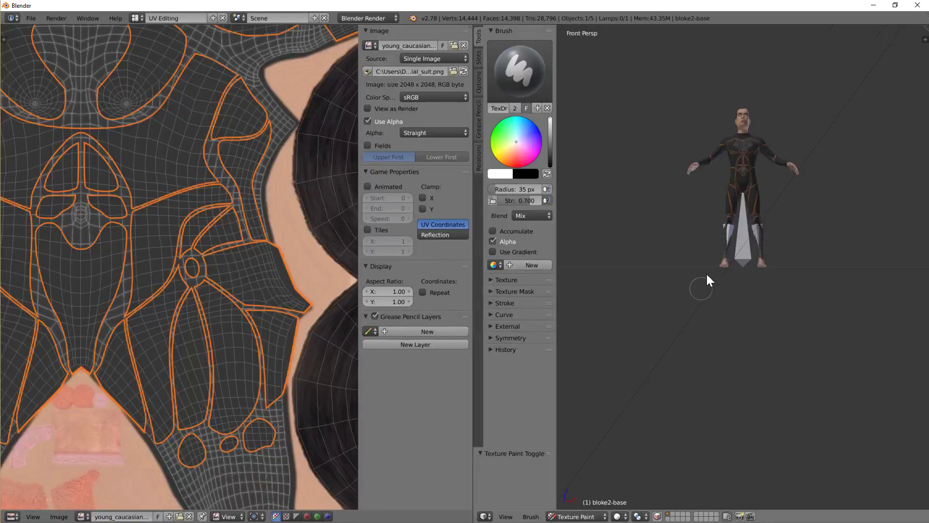
{"action": "left_click", "coordinate": [576, 517]}
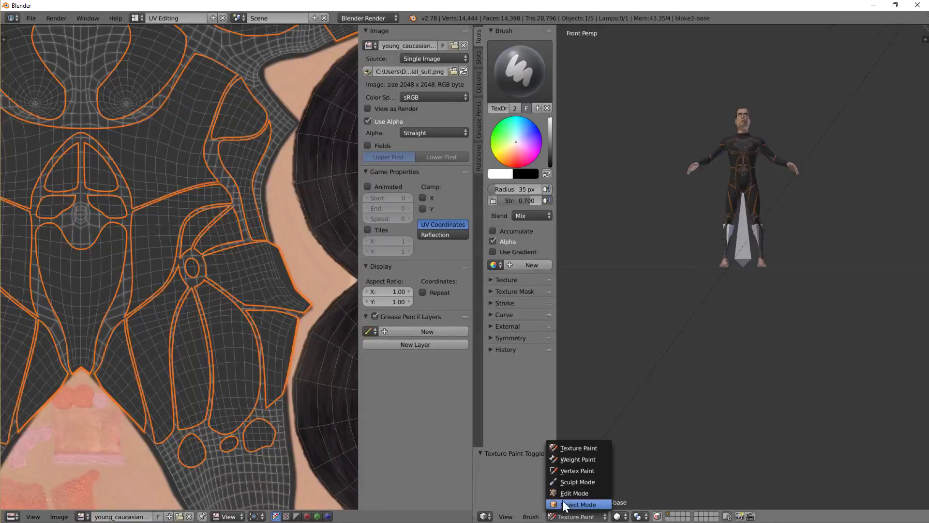
{"action": "left_click", "coordinate": [570, 500]}
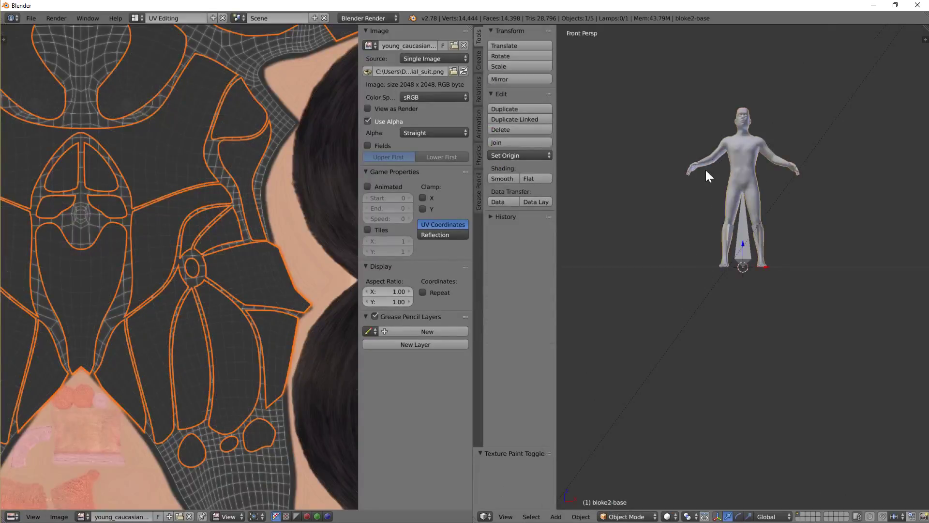
{"action": "key", "text": "KP_Decimal"}
{"action": "middle_click_drag", "start_coordinate": [701, 168], "coordinate": [596, 305]}
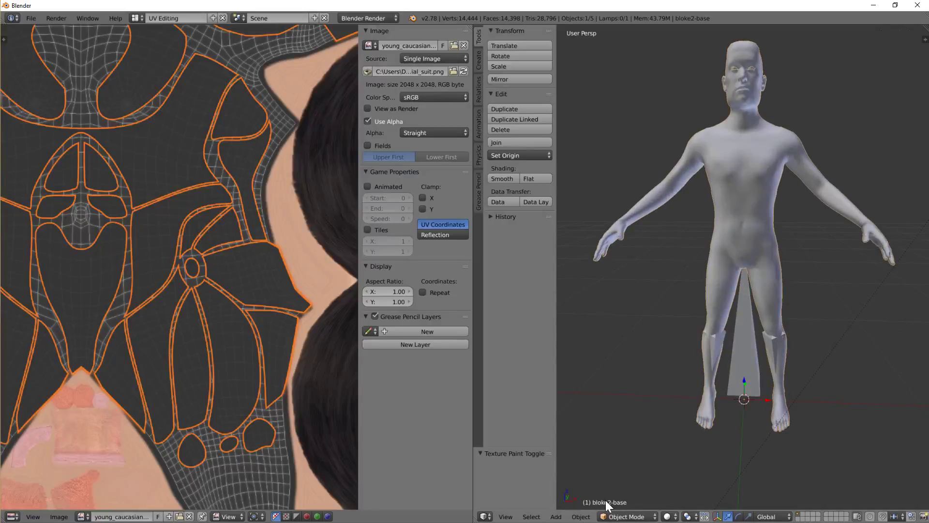
Put the model back in Texture Paint, level the view, and show the paint slots
{"action": "left_click", "coordinate": [626, 516]}
{"action": "left_click", "coordinate": [629, 448]}
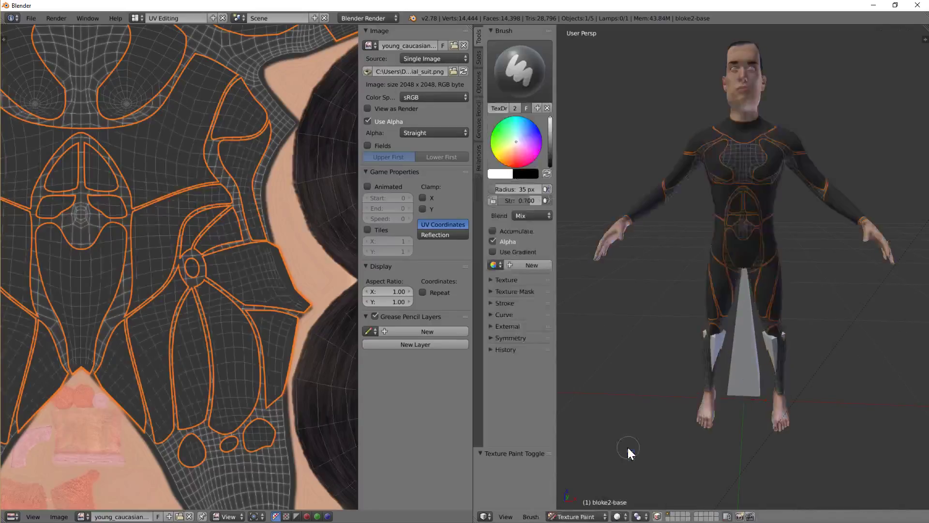
{"action": "middle_click_drag", "start_coordinate": [632, 310], "coordinate": [702, 216]}
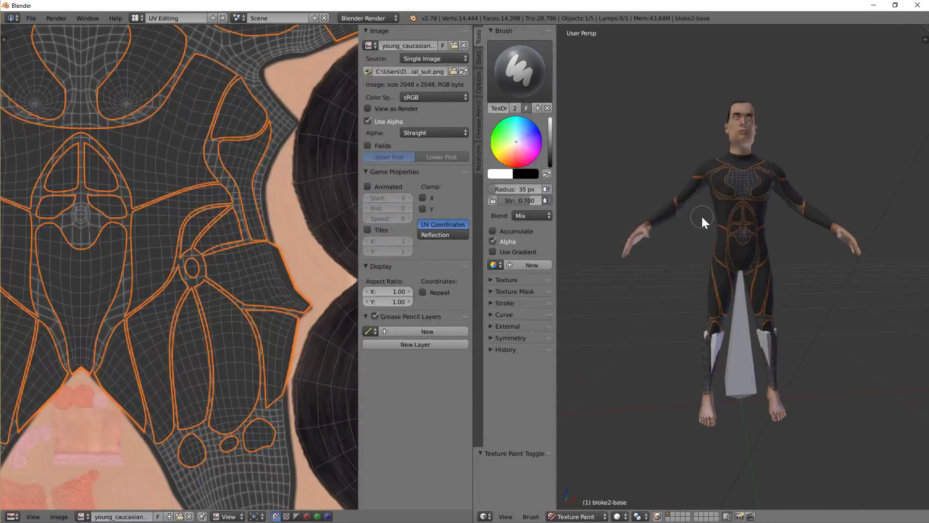
{"action": "scroll", "coordinate": [702, 216], "scroll_direction": "up", "scroll_amount": 3, "text": "shift"}
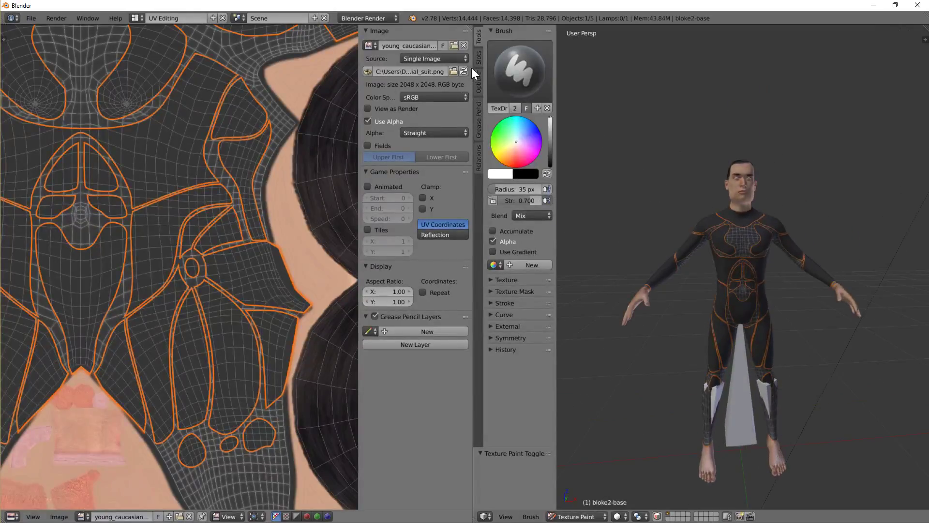
{"action": "left_click", "coordinate": [480, 57]}
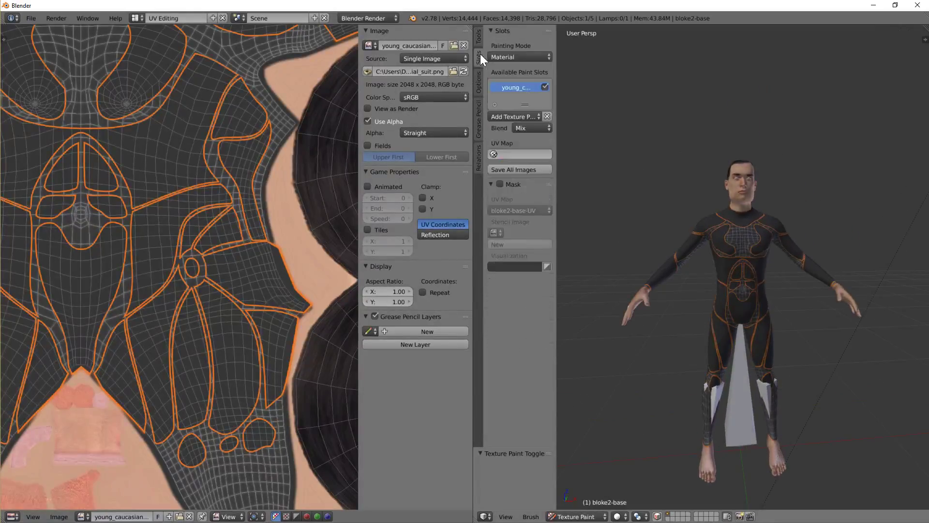
Set the suit texture's blend to Add and add a Diffuse Color paint slot
{"action": "left_click", "coordinate": [524, 127]}
{"action": "left_click", "coordinate": [527, 151]}
{"action": "left_click", "coordinate": [516, 118]}
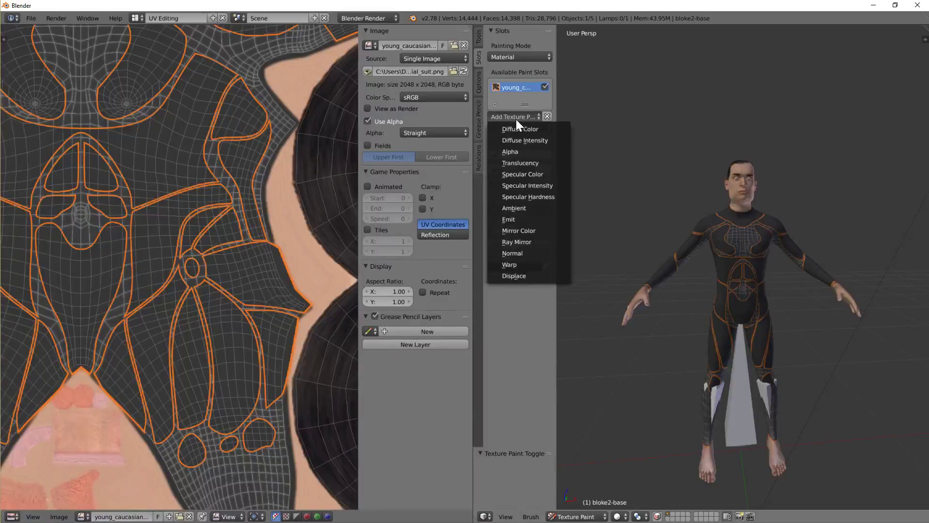
{"action": "left_click", "coordinate": [516, 132]}
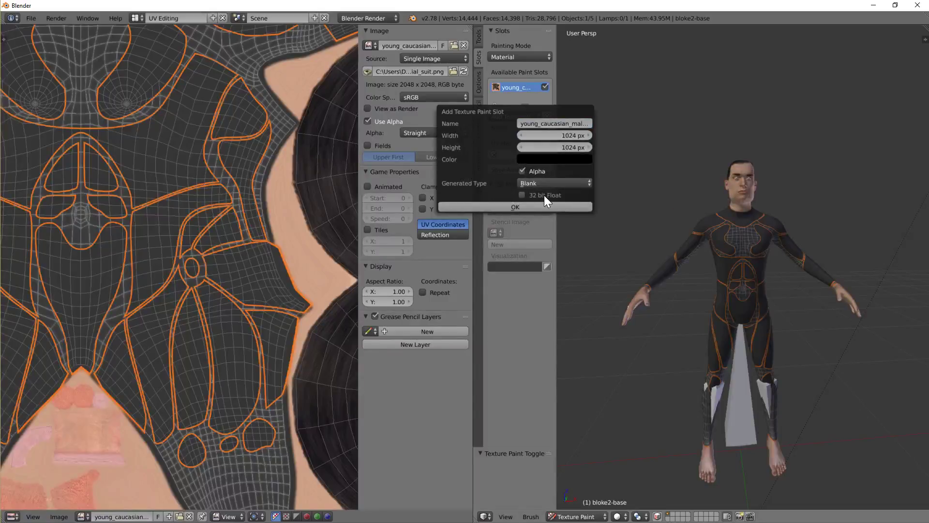
Create the new 1024×1024 image with colour alpha 0 and select the new slot
{"action": "left_click", "coordinate": [550, 160]}
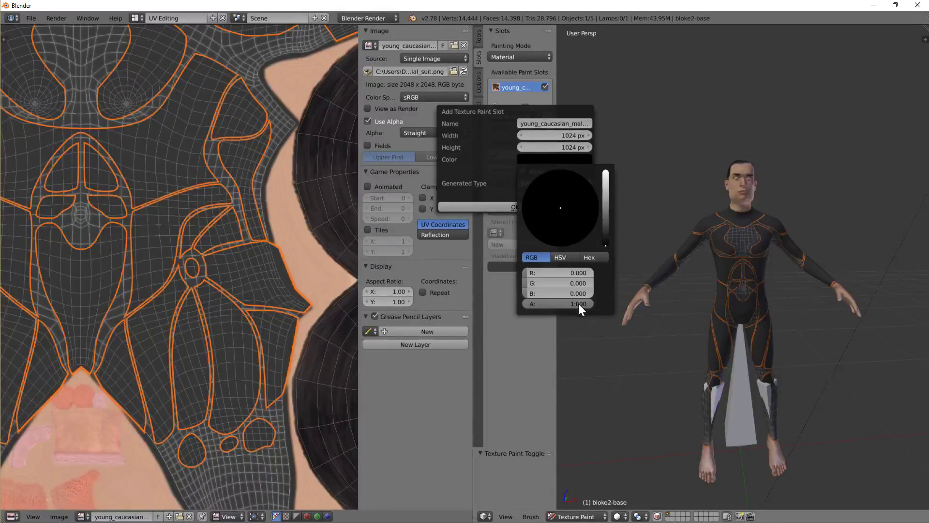
{"action": "left_click_drag", "start_coordinate": [579, 303], "coordinate": [542, 304]}
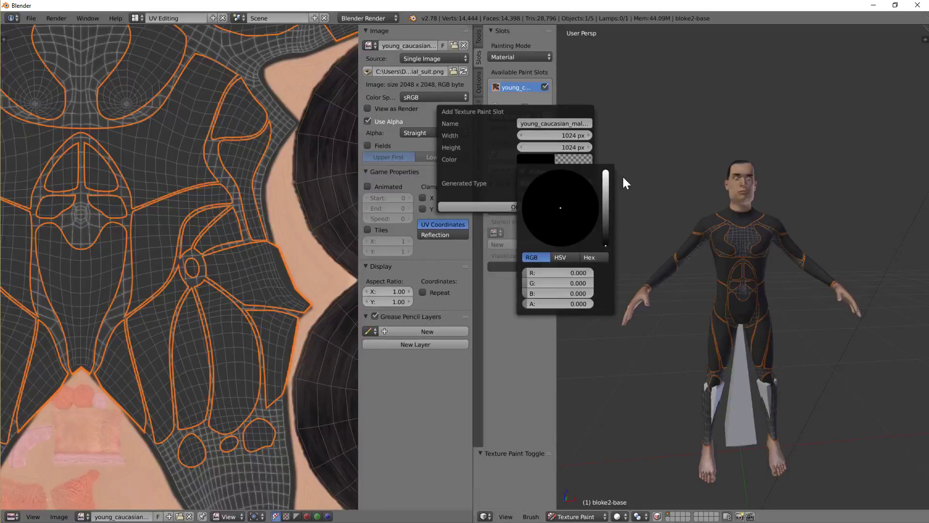
{"action": "left_click", "coordinate": [508, 210]}
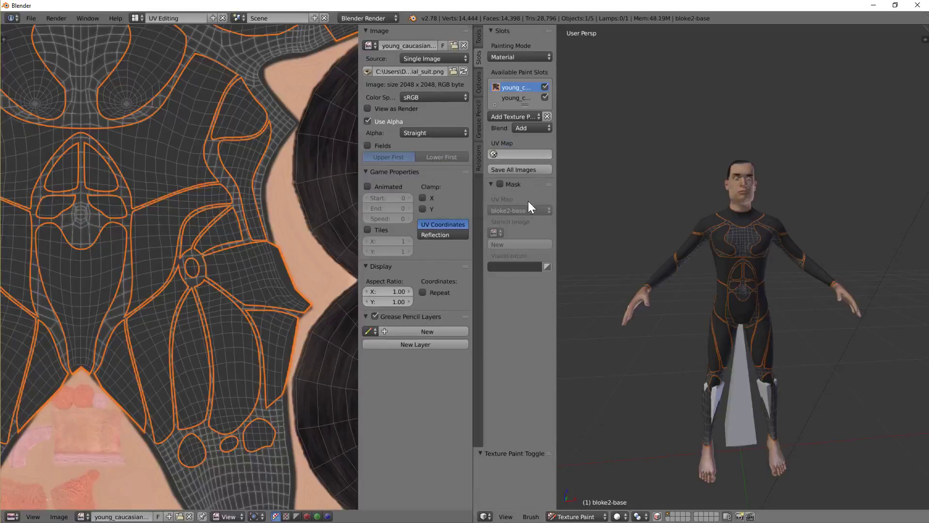
{"action": "left_click", "coordinate": [516, 99]}
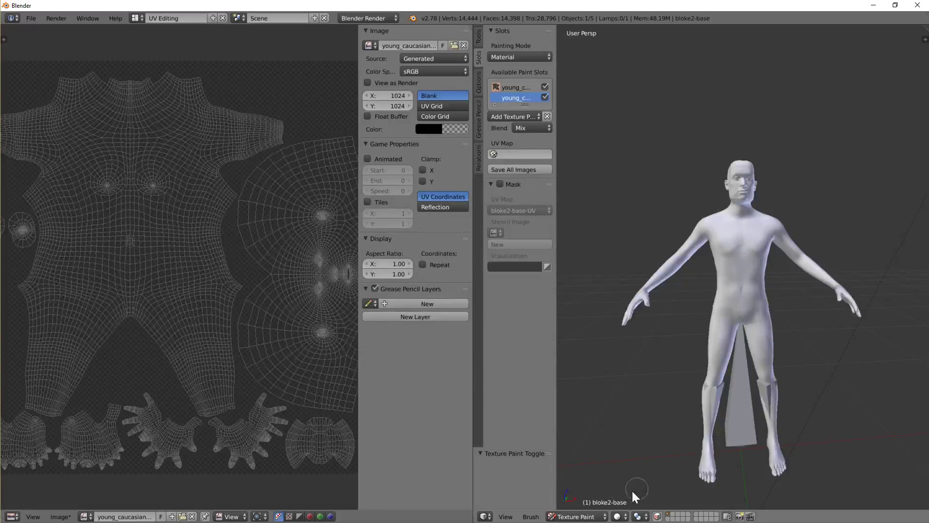
Use Texture viewport shading, set the brush colour to green, and enable X mirror symmetry
{"action": "left_click", "coordinate": [620, 517]}
{"action": "left_click", "coordinate": [625, 472]}
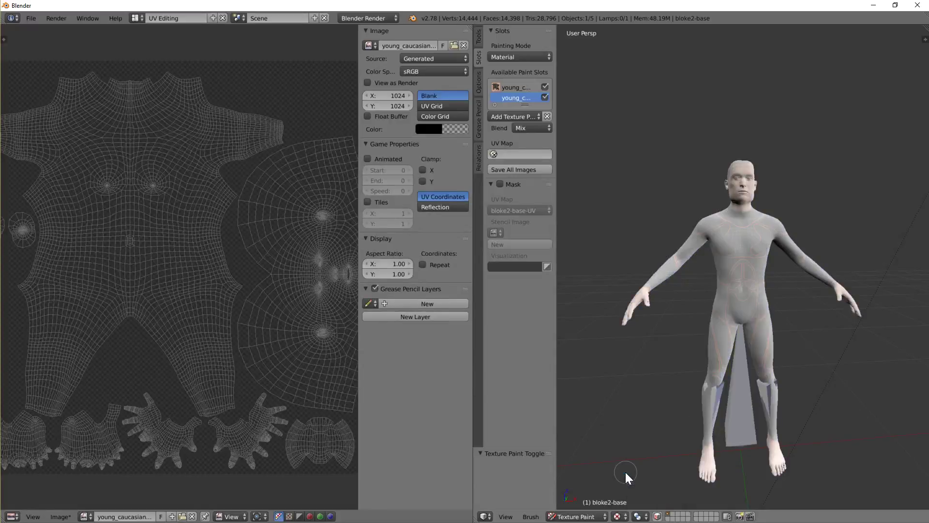
{"action": "scroll", "coordinate": [643, 444], "scroll_direction": "up", "scroll_amount": 5}
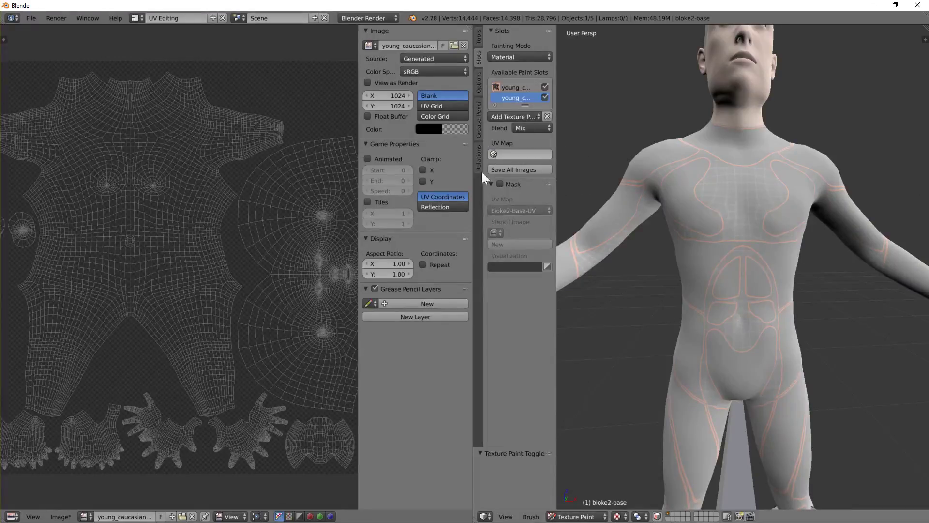
{"action": "left_click", "coordinate": [478, 32]}
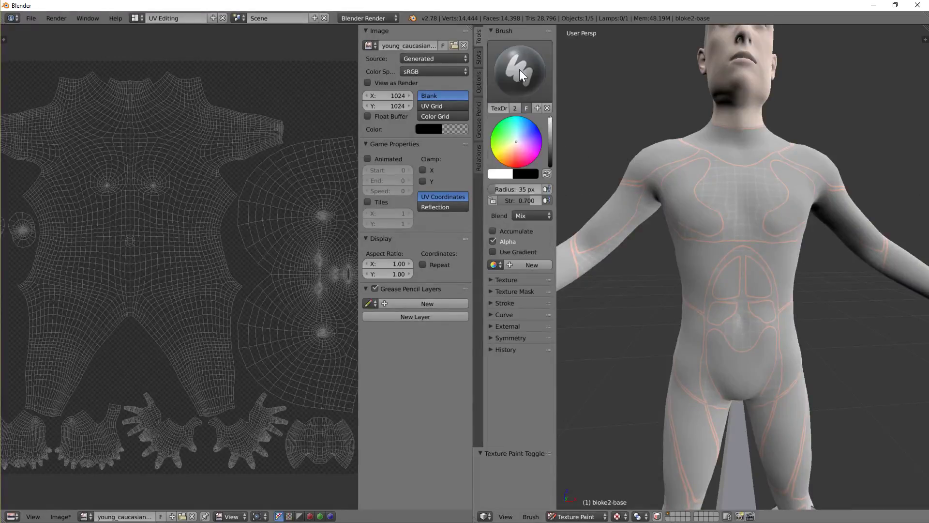
{"action": "left_click", "coordinate": [502, 128]}
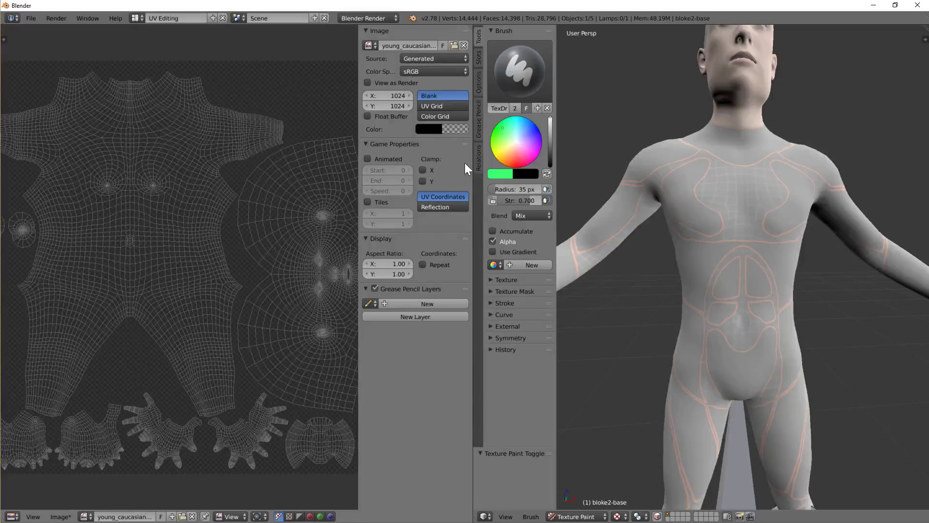
{"action": "left_click", "coordinate": [491, 339]}
Paint mirrored green strokes: an X and a band on the chest, a V on the abdomen, and a forehead band
{"action": "mouse_move", "coordinate": [711, 189]}
{"action": "left_mouse_down"}
{"action": "mouse_move", "coordinate": [734, 248]}
{"action": "mouse_move", "coordinate": [699, 332]}
{"action": "left_mouse_up"}
{"action": "mouse_move", "coordinate": [674, 194]}
{"action": "left_mouse_down"}
{"action": "mouse_move", "coordinate": [696, 230]}
{"action": "mouse_move", "coordinate": [686, 273]}
{"action": "left_mouse_up"}
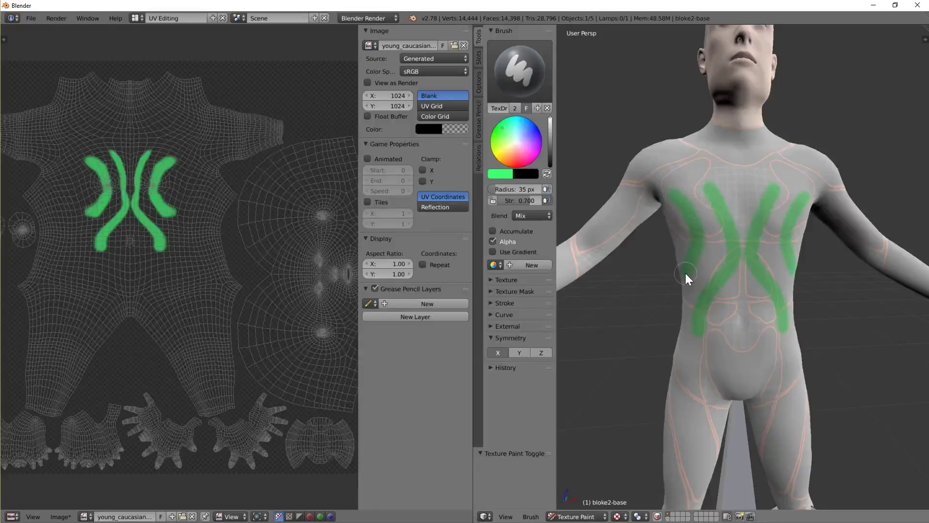
{"action": "left_click_drag", "start_coordinate": [662, 153], "coordinate": [755, 162]}
{"action": "mouse_move", "coordinate": [743, 339]}
{"action": "left_mouse_down"}
{"action": "mouse_move", "coordinate": [693, 384]}
{"action": "mouse_move", "coordinate": [707, 382]}
{"action": "mouse_move", "coordinate": [712, 352]}
{"action": "mouse_move", "coordinate": [669, 362]}
{"action": "left_mouse_up"}
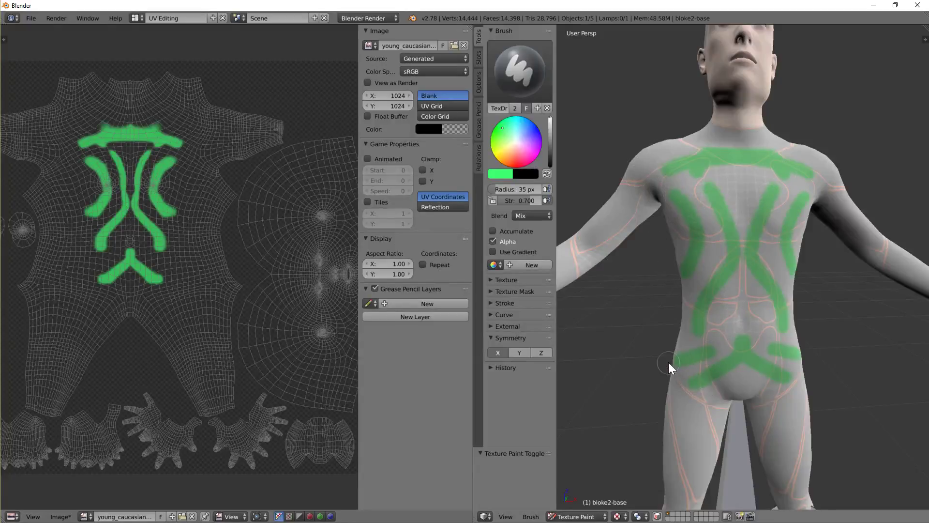
{"action": "mouse_move", "coordinate": [669, 362]}
{"action": "middle_mouse_down"}
{"action": "mouse_move", "coordinate": [704, 353]}
{"action": "mouse_move", "coordinate": [710, 338]}
{"action": "middle_mouse_up"}
{"action": "scroll", "coordinate": [732, 272], "scroll_direction": "down", "scroll_amount": 3}
{"action": "scroll", "coordinate": [736, 275], "scroll_direction": "up", "scroll_amount": 6}
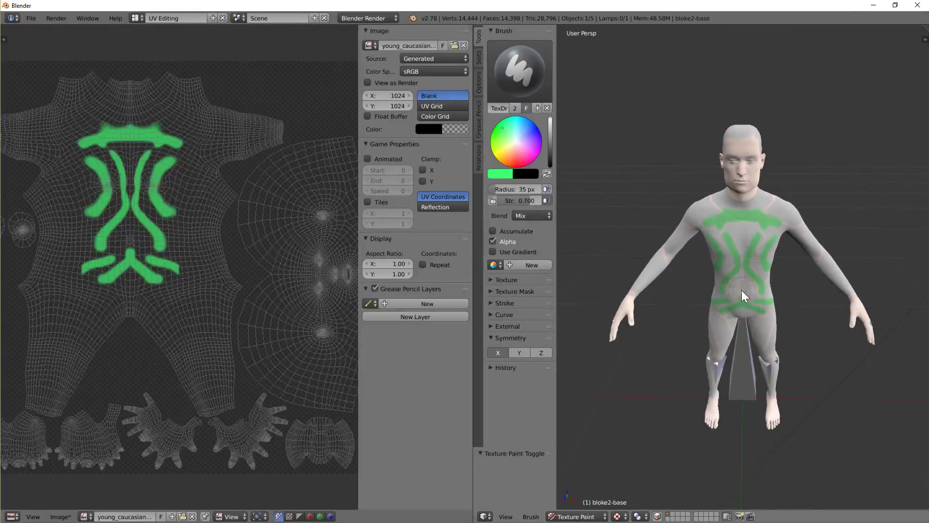
{"action": "left_click_drag", "start_coordinate": [774, 140], "coordinate": [736, 141]}
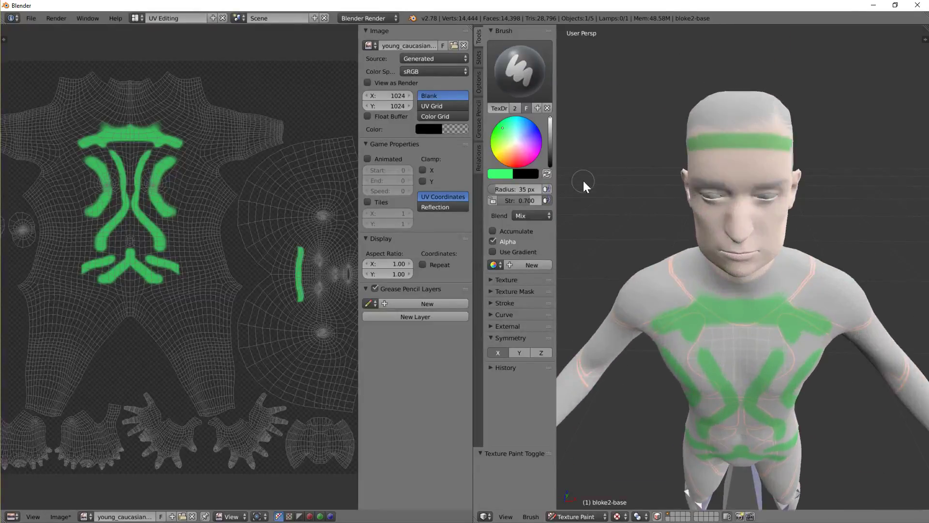